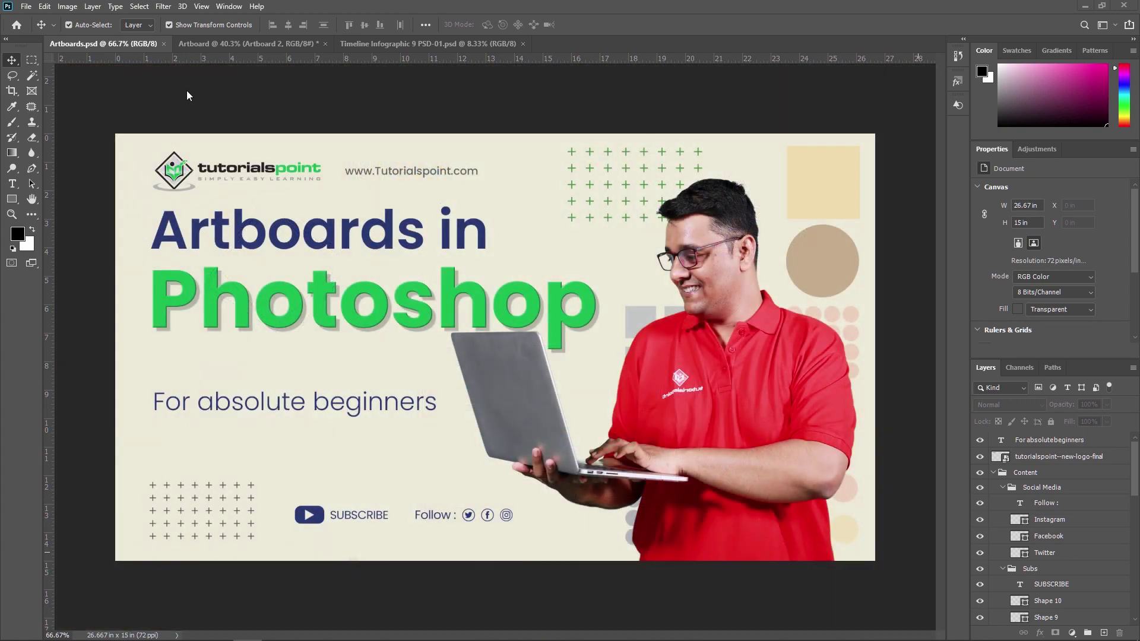
Set up a new Artboard-type document named Artboard 1 at Web Large (1920 × 1080).
click(32, 9)
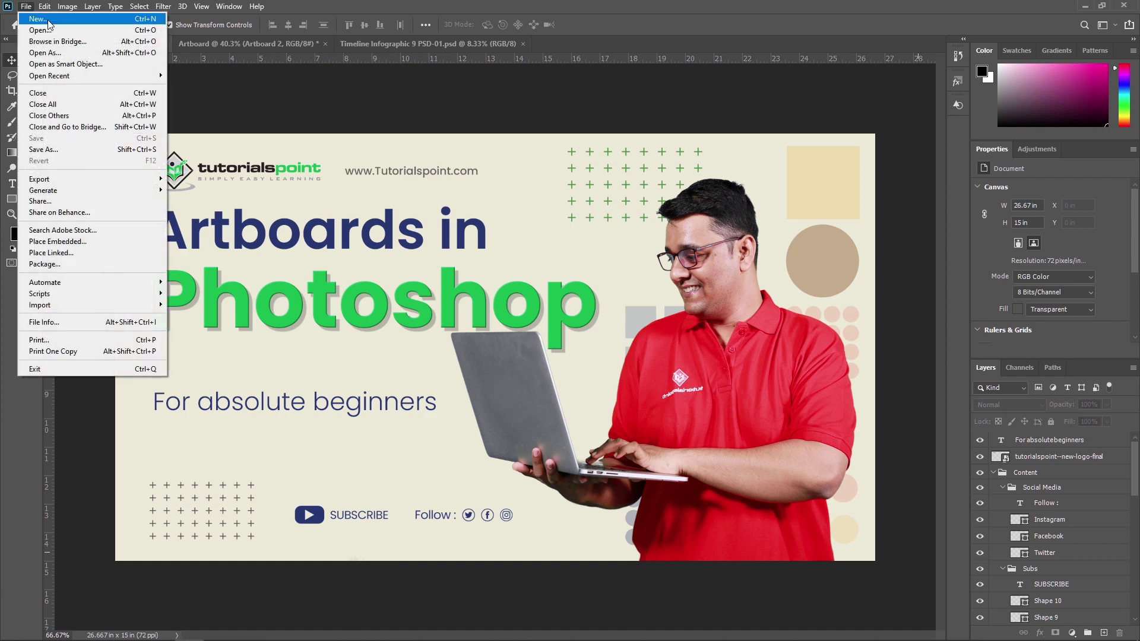
click(49, 24)
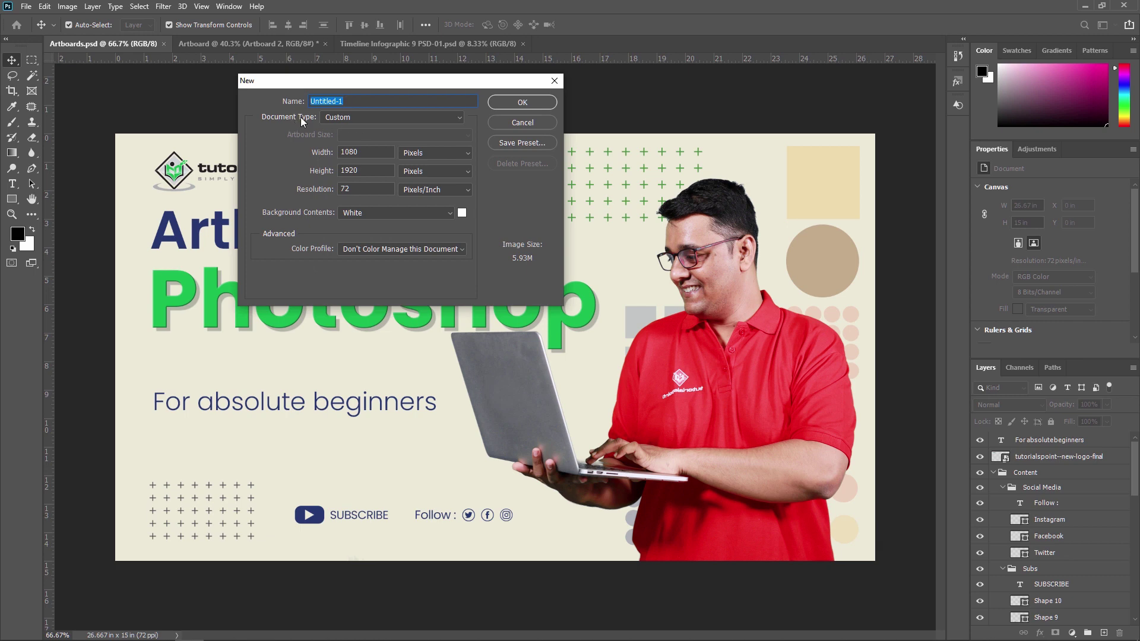
click(362, 117)
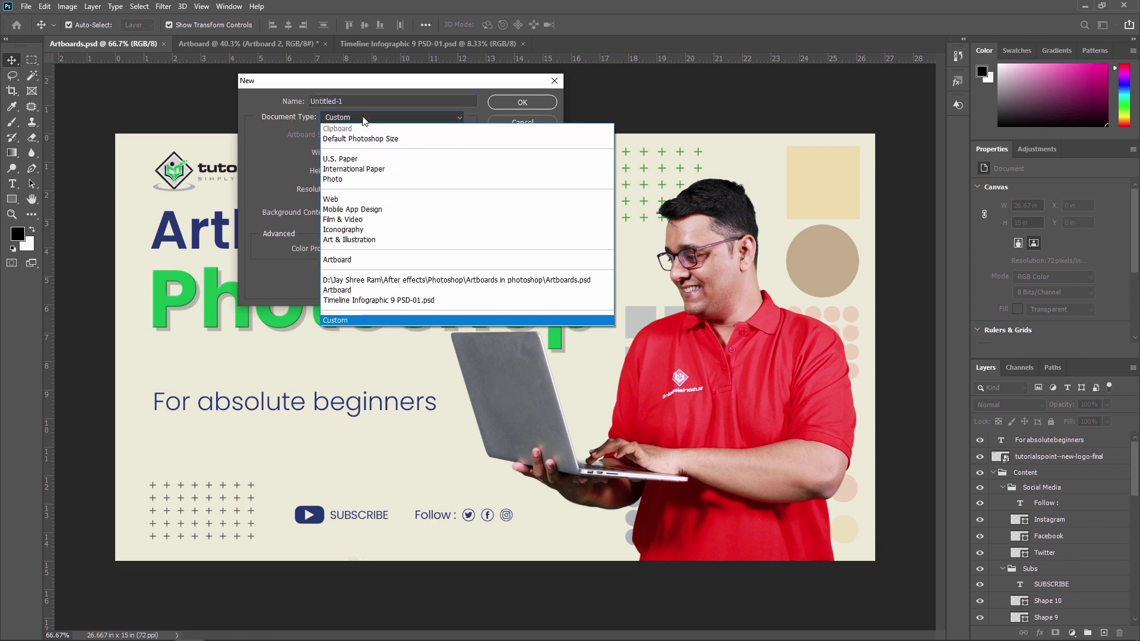
click(349, 261)
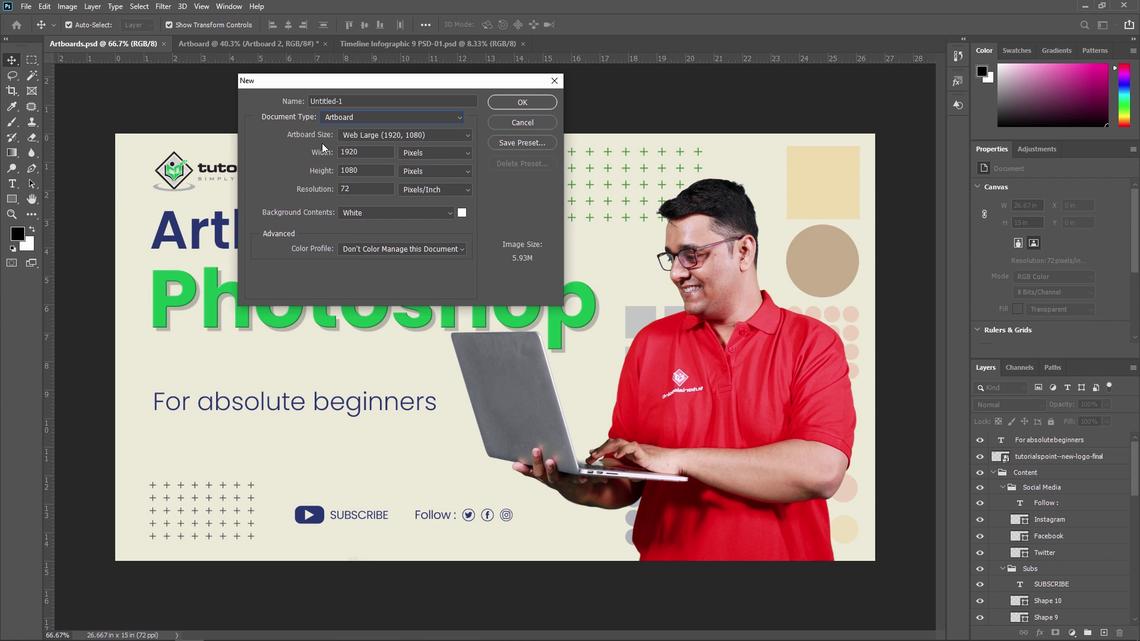
drag(364, 101, 283, 104)
key(BackSpace)
text(Artboard 1)
click(362, 136)
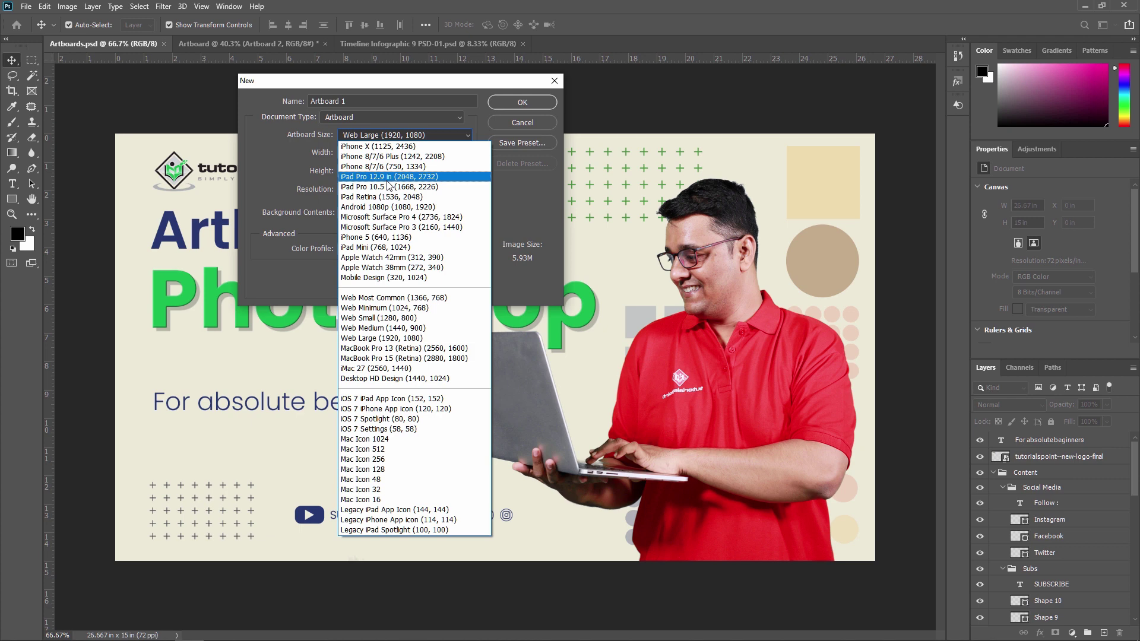
click(420, 339)
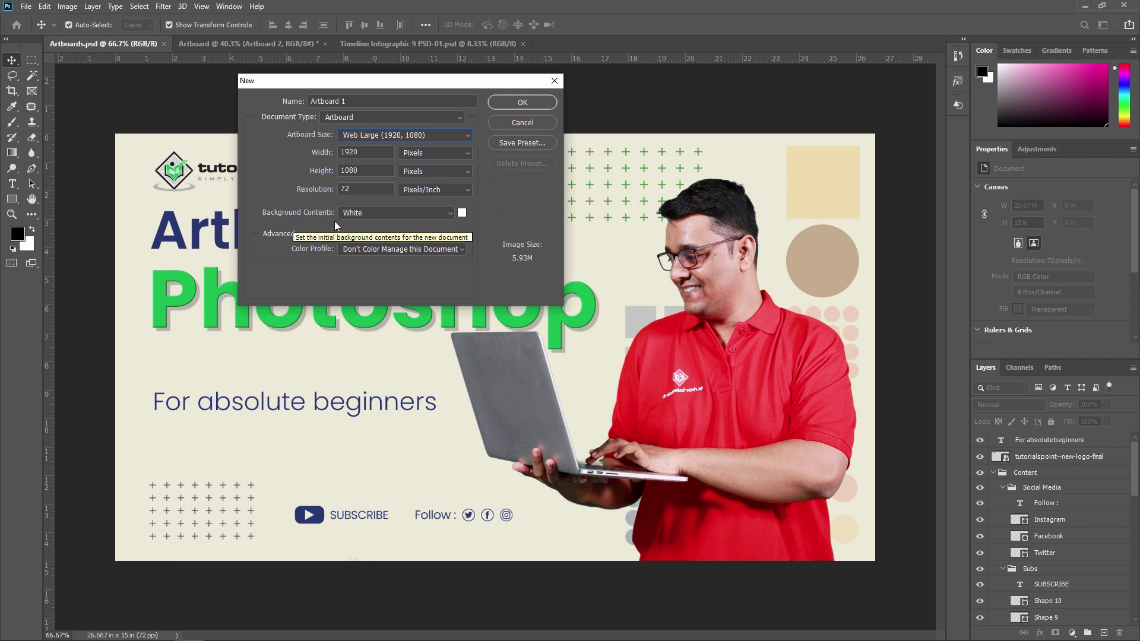
Create the document and zoom in and out to inspect the blank white Artboard 1.
click(529, 105)
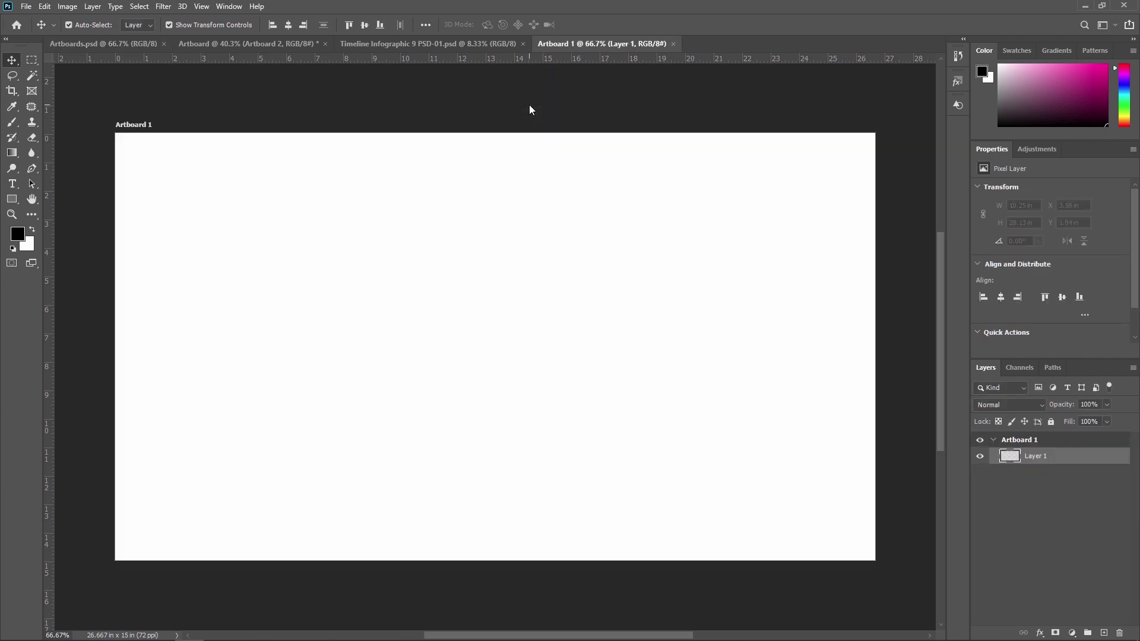
scroll(516, 220, down, 5)
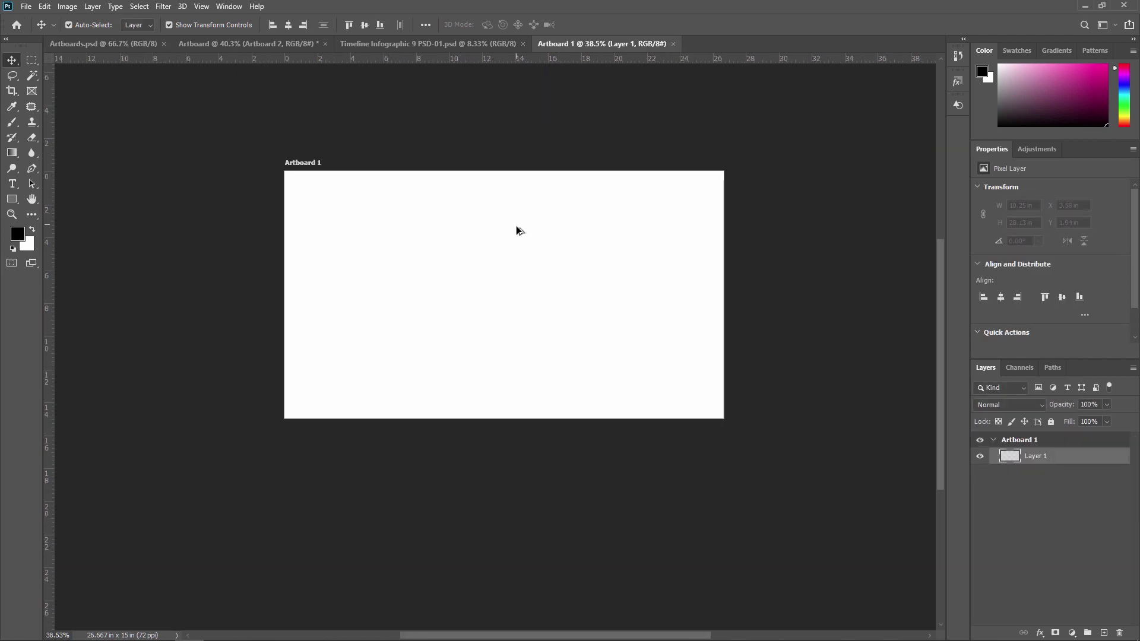
scroll(510, 263, down, 5)
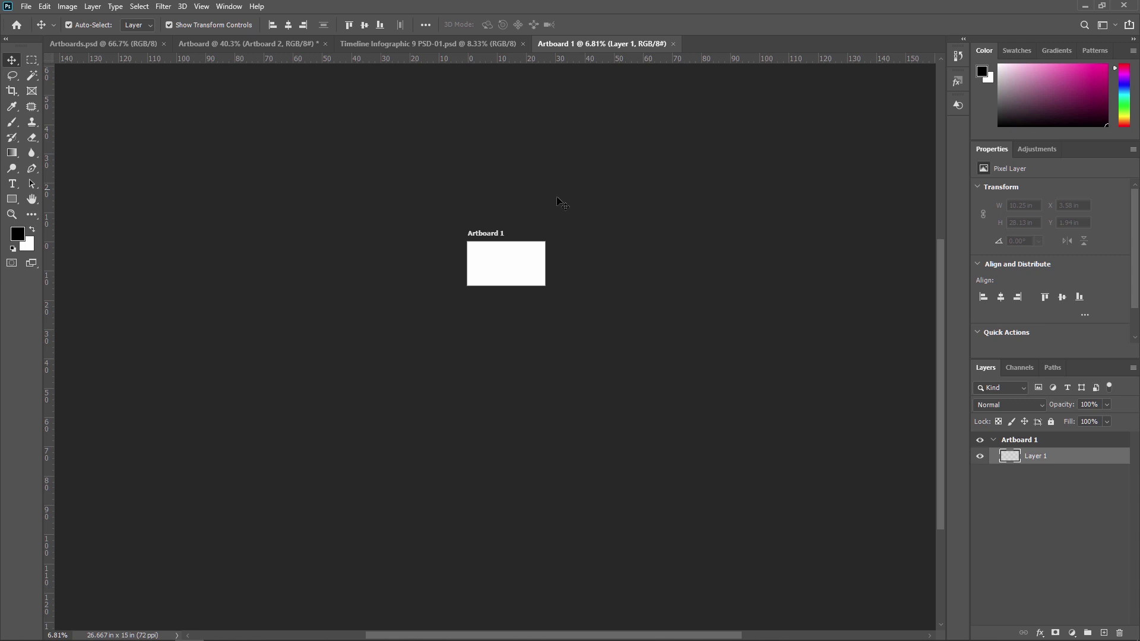
scroll(617, 202, up, 4)
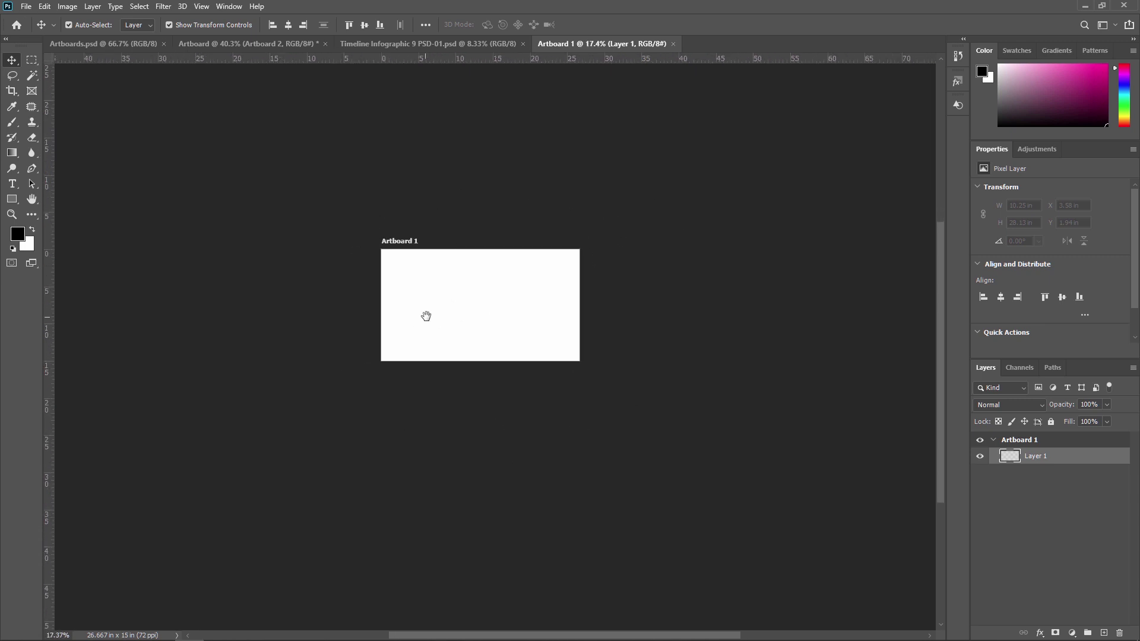
scroll(483, 296, up, 4)
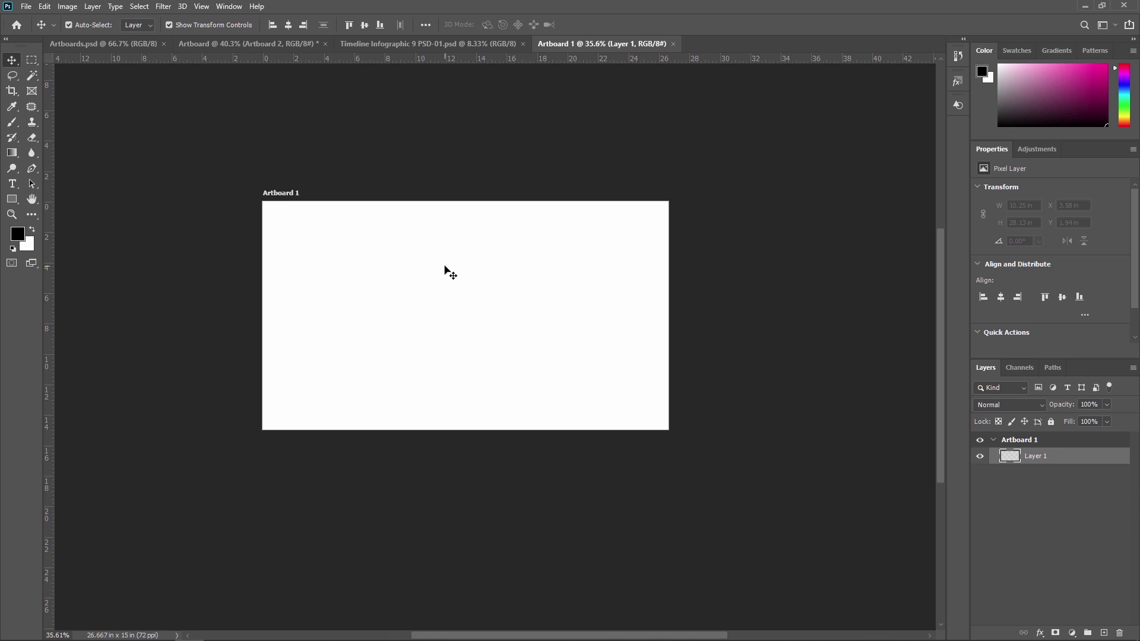
scroll(451, 279, up, 2)
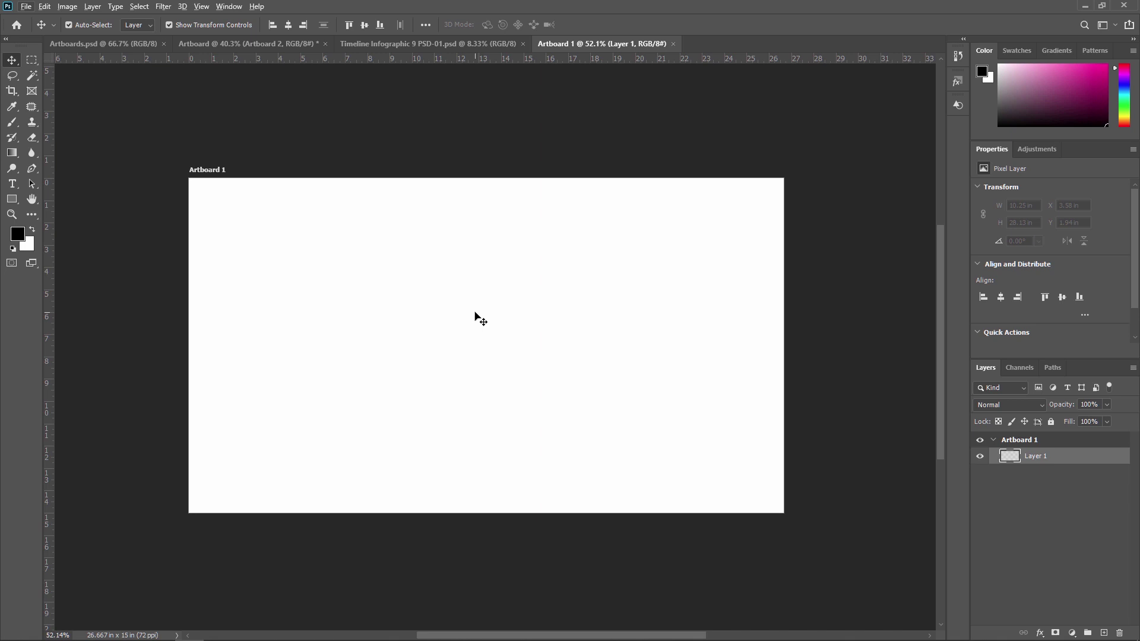
scroll(475, 309, down, 2)
scroll(475, 307, up, 2)
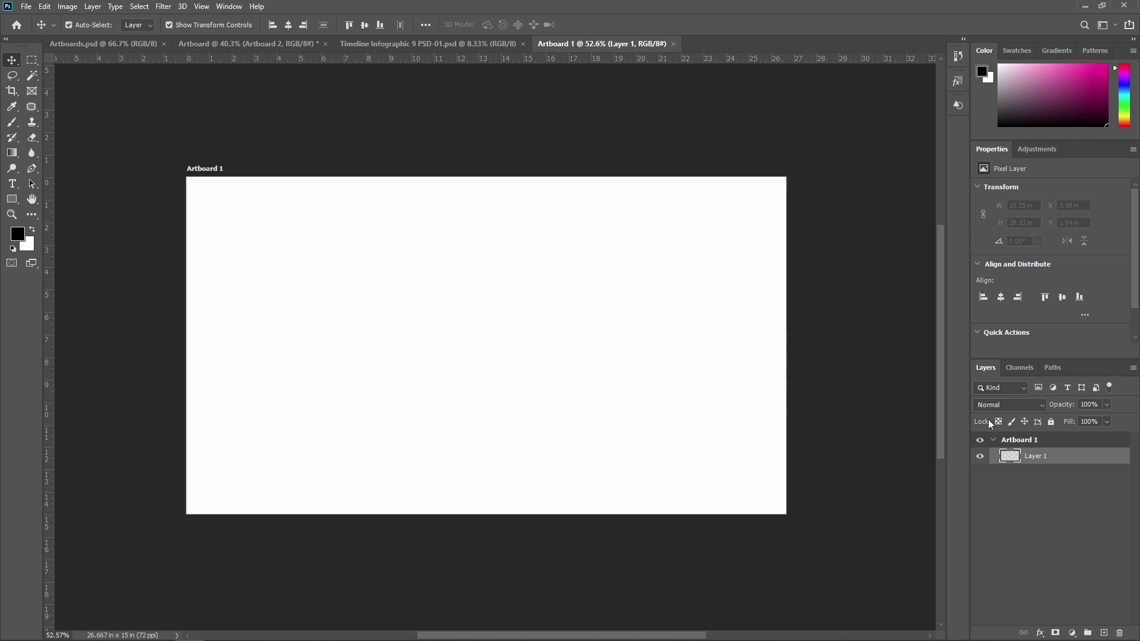
Rename the artboard from Artboard 1 to Frame 1 in the Layers panel.
click(1019, 443)
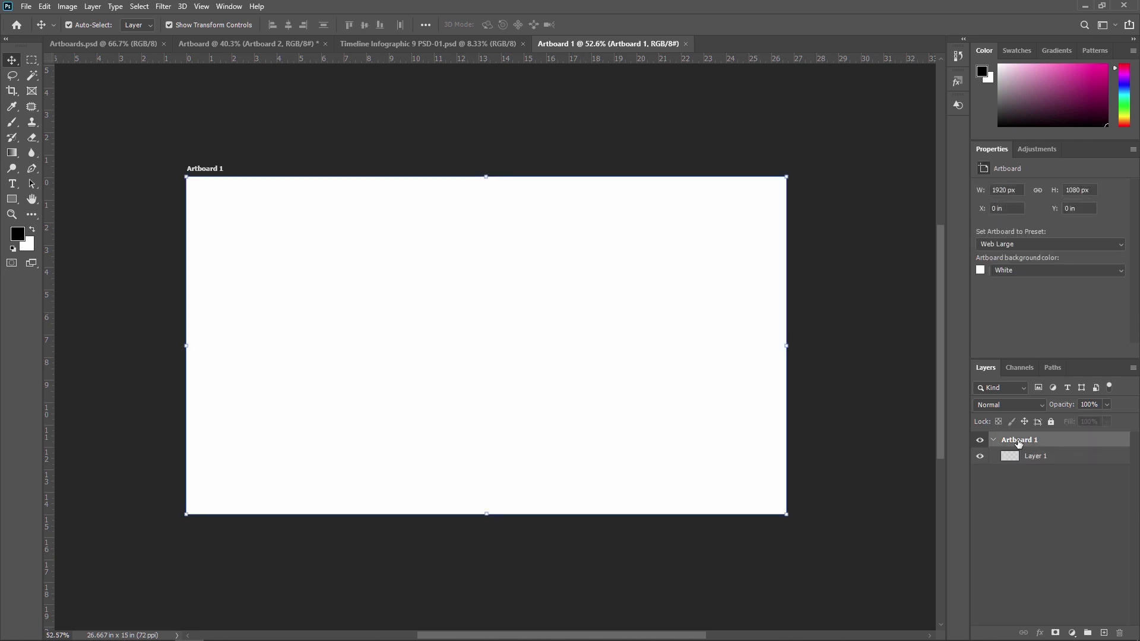
double_click(1018, 443)
key(BackSpace)
text(Frame)
key(Return)
scroll(325, 255, down, 3)
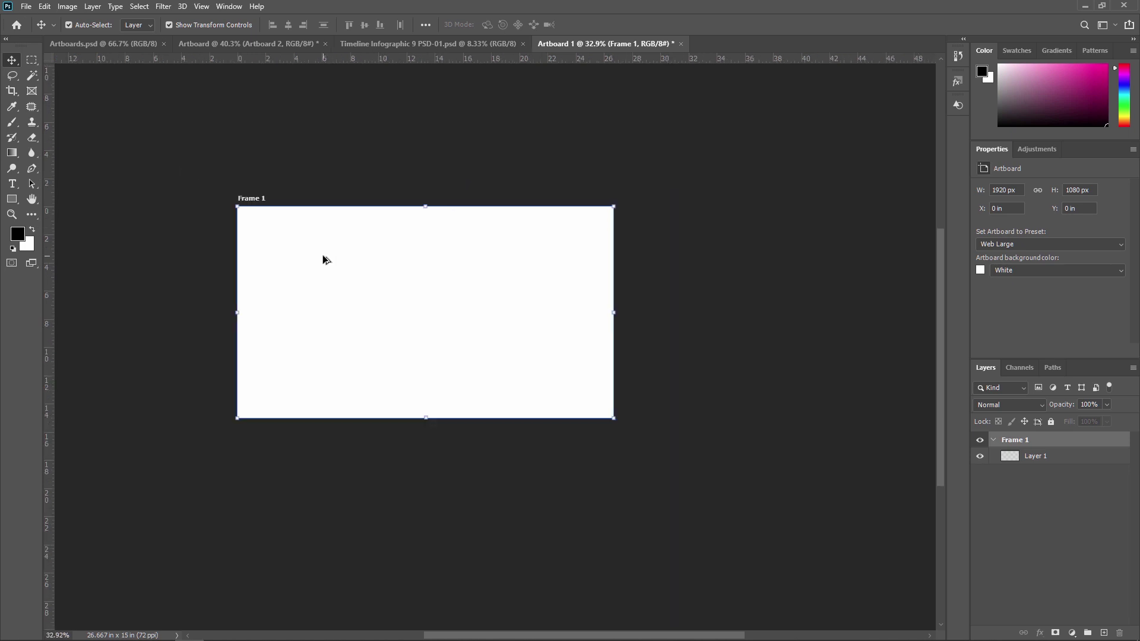
right_click(11, 62)
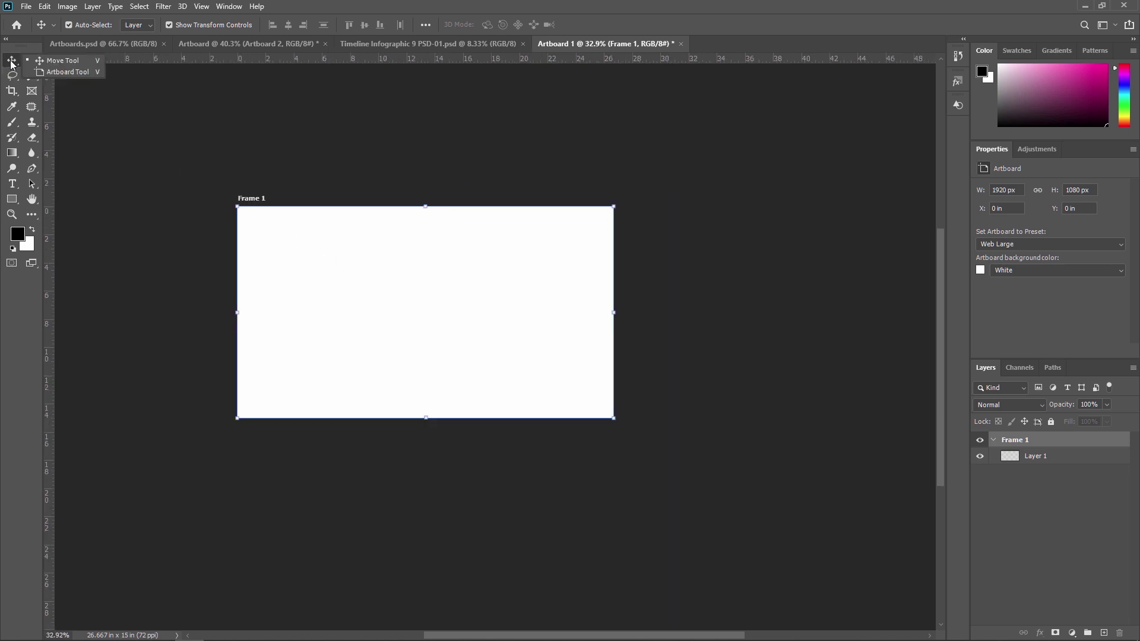
With the Artboard Tool, add Artboard 1 and Artboard 2 in a row right of Frame 1.
click(68, 72)
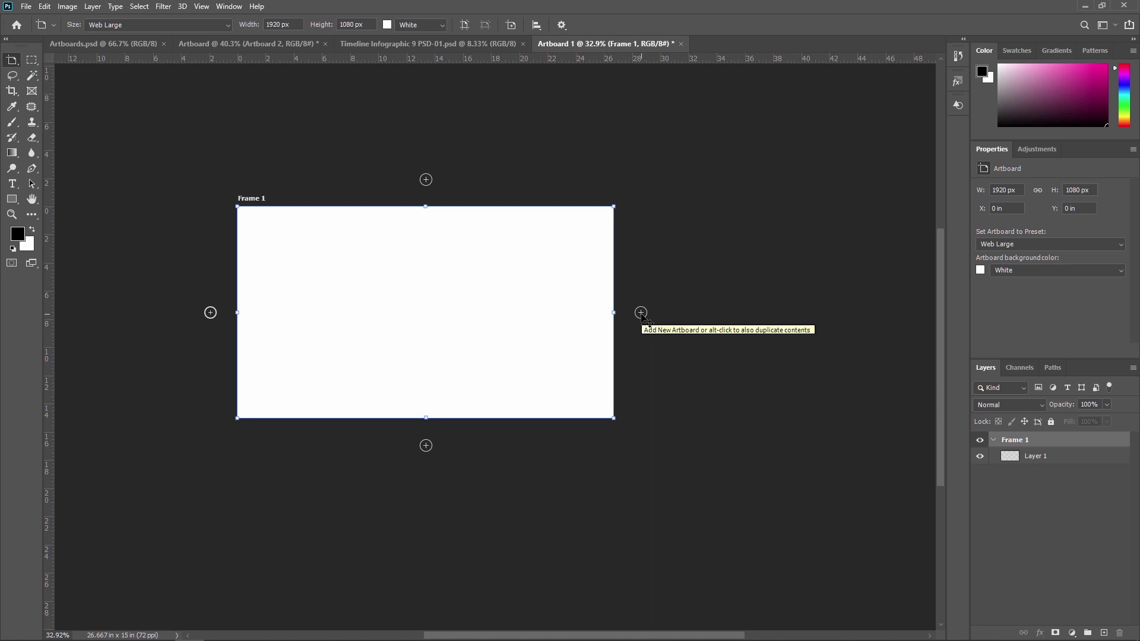
click(640, 313)
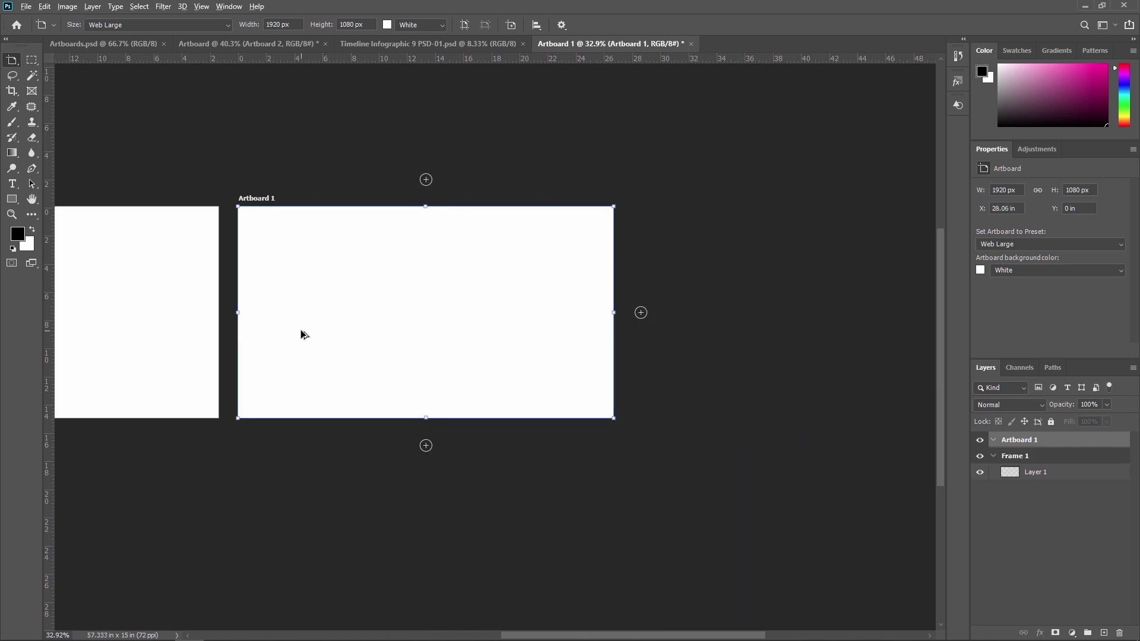
scroll(300, 330, down, 2)
drag(223, 328, 366, 316)
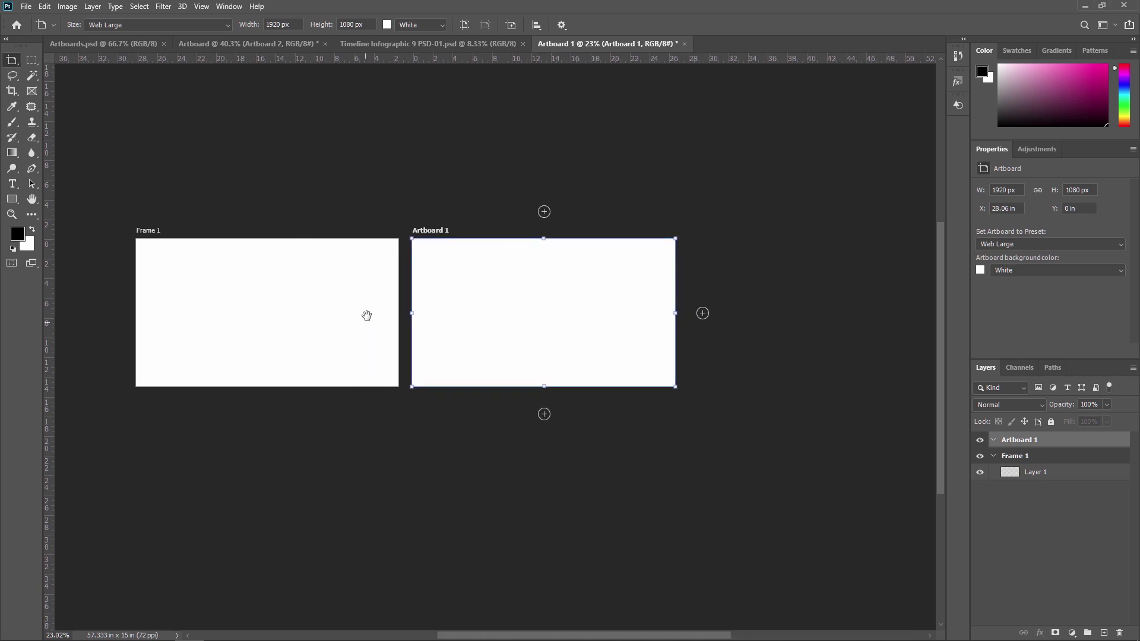
scroll(317, 292, down, 1)
scroll(318, 292, down, 1)
click(614, 307)
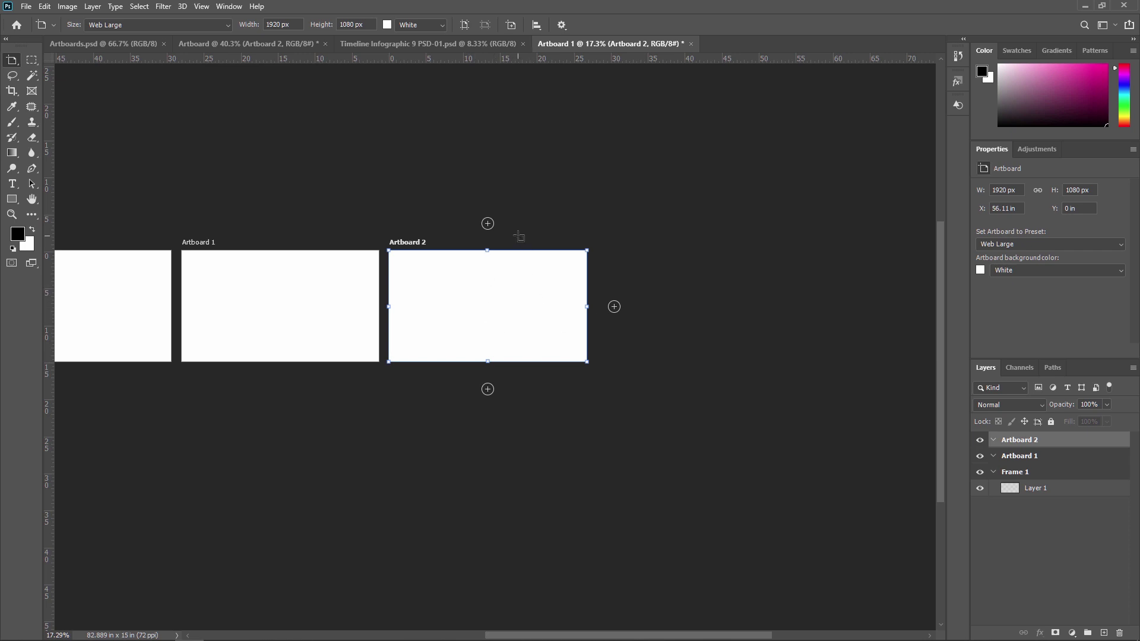
drag(331, 237, 545, 269)
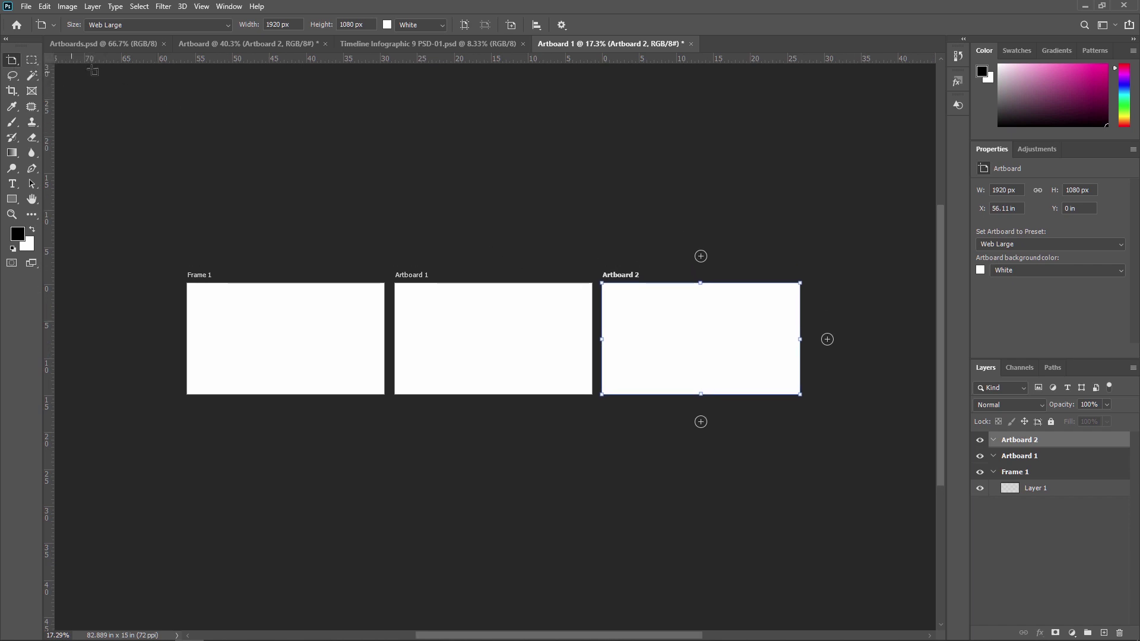
click(121, 25)
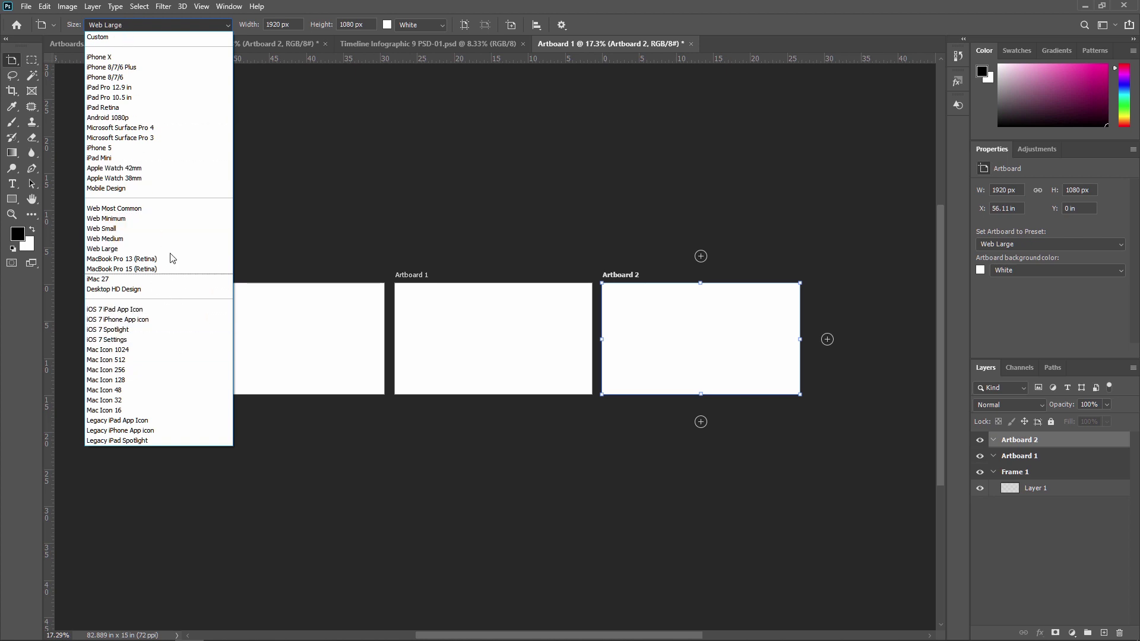
Keep Artboard 2 at Web Large and change its background from black to White.
click(169, 24)
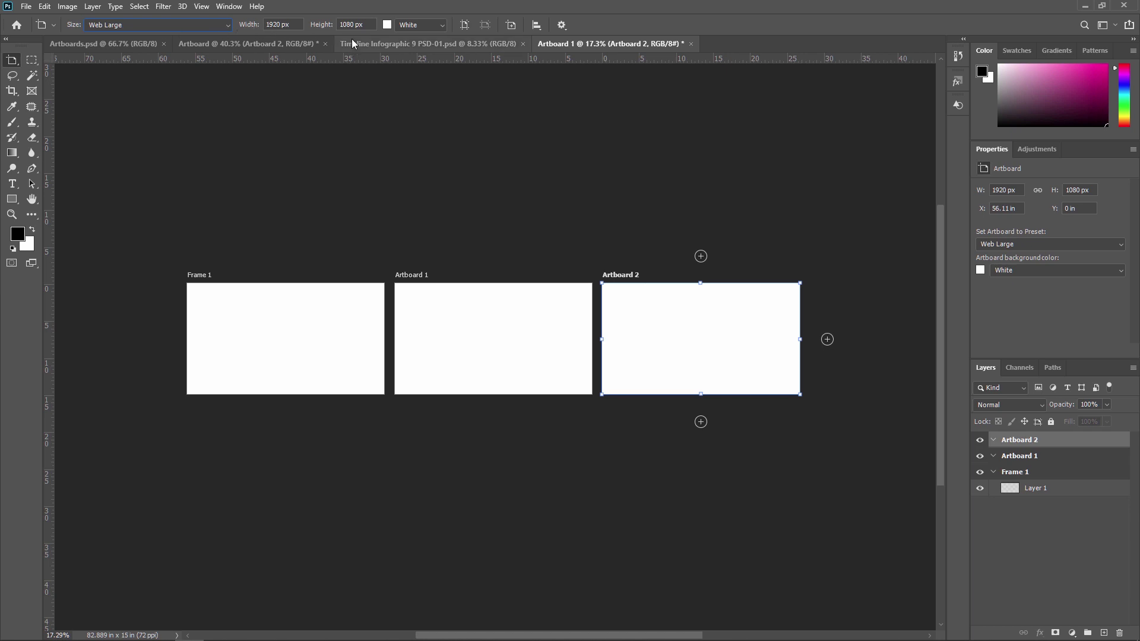
click(421, 24)
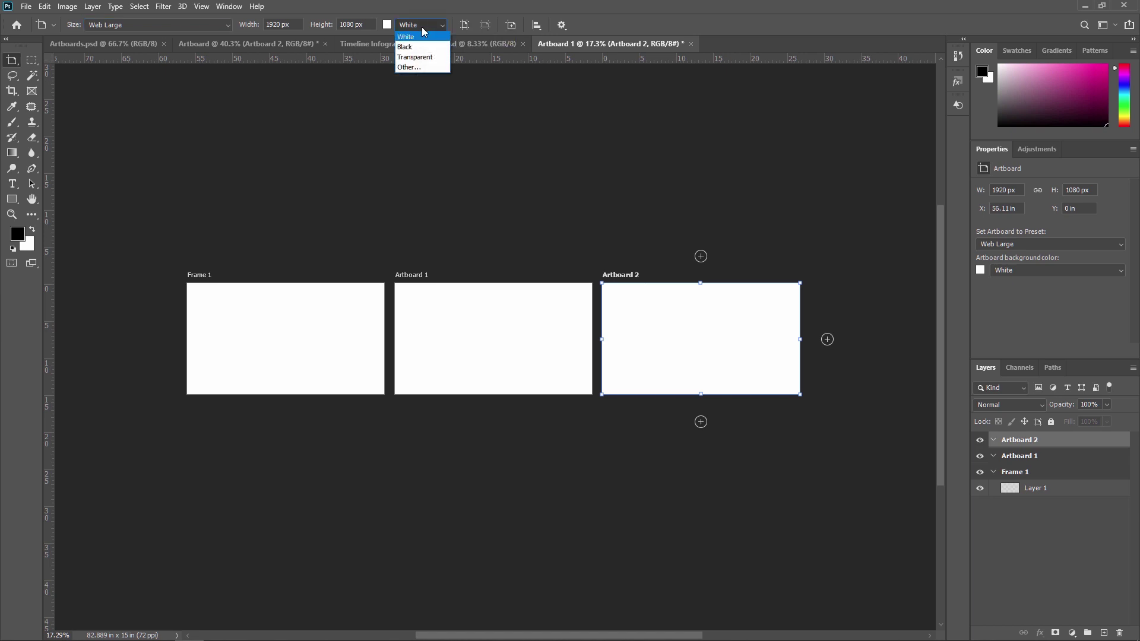
click(424, 47)
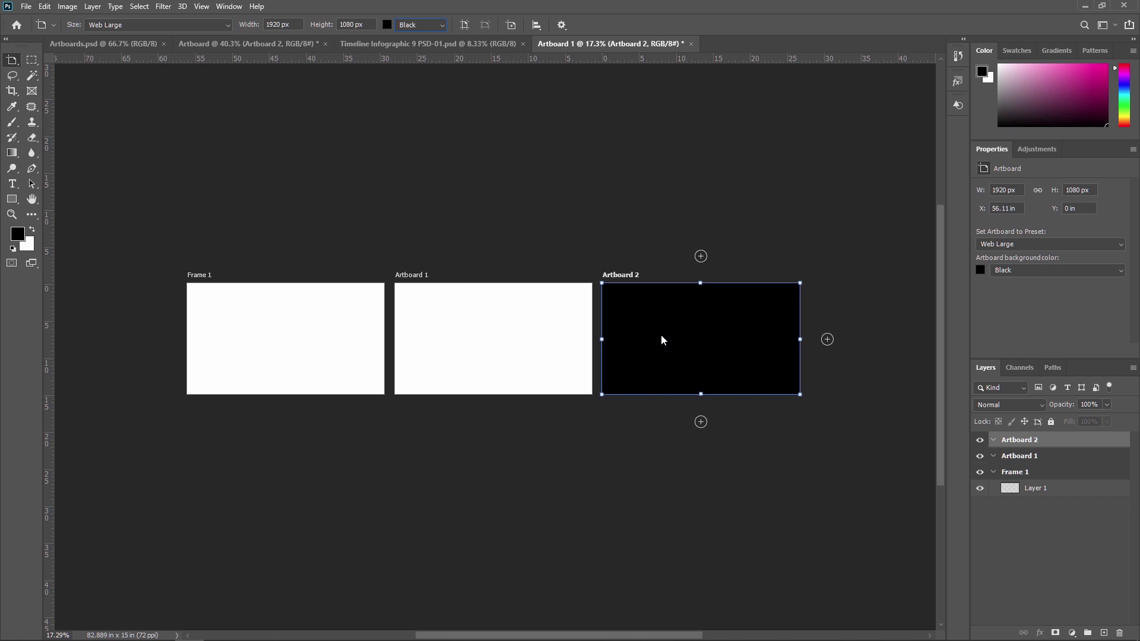
click(432, 28)
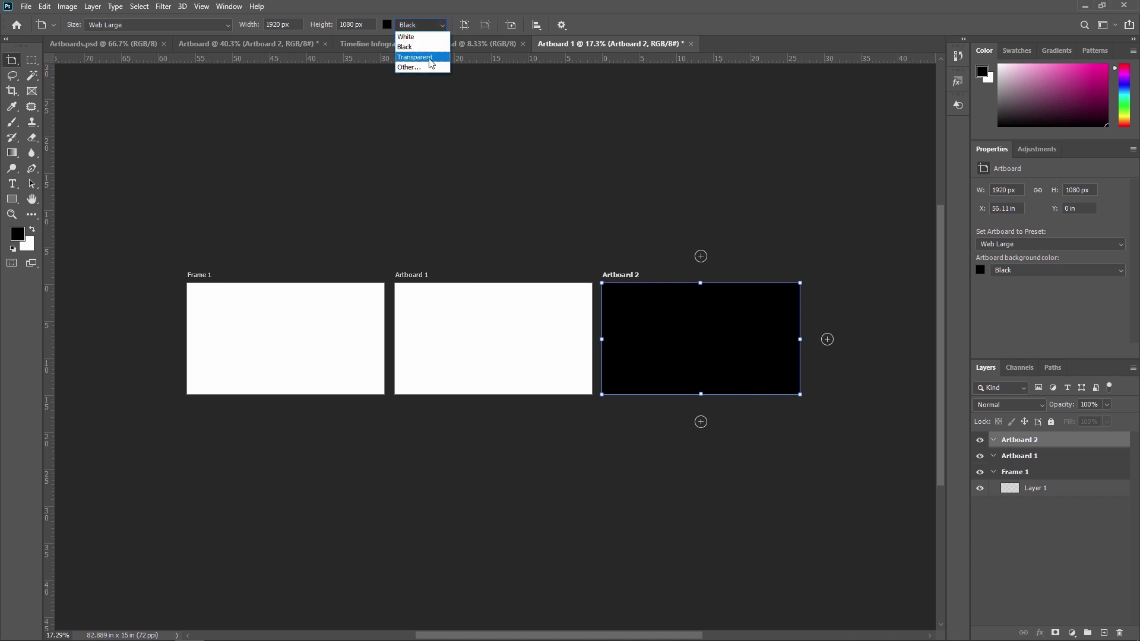
click(428, 59)
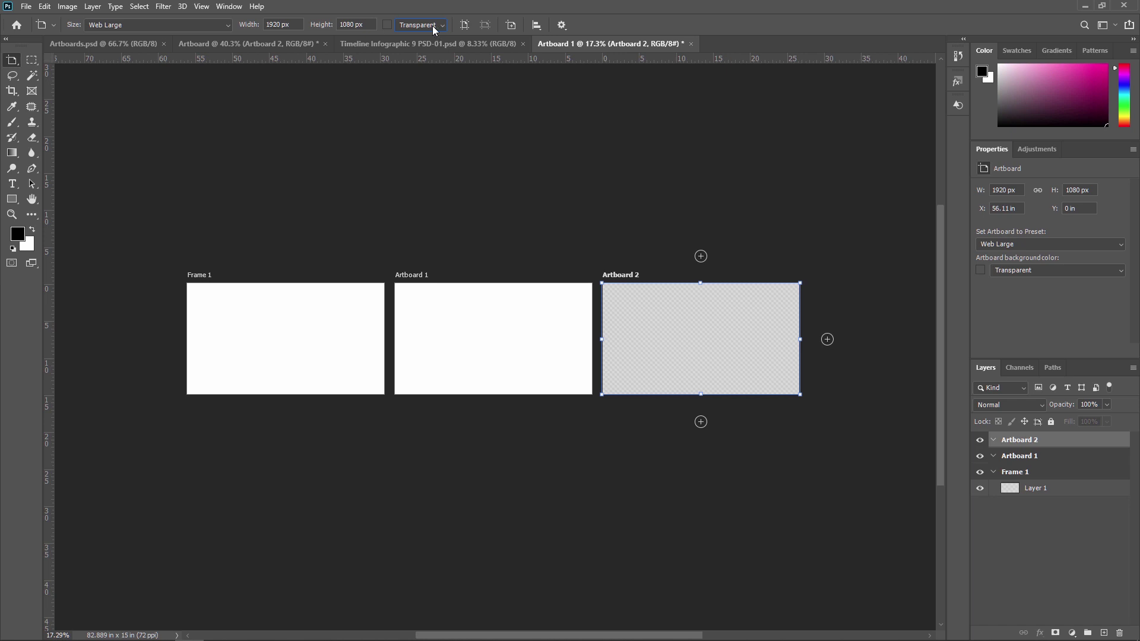
click(437, 26)
click(434, 57)
click(431, 40)
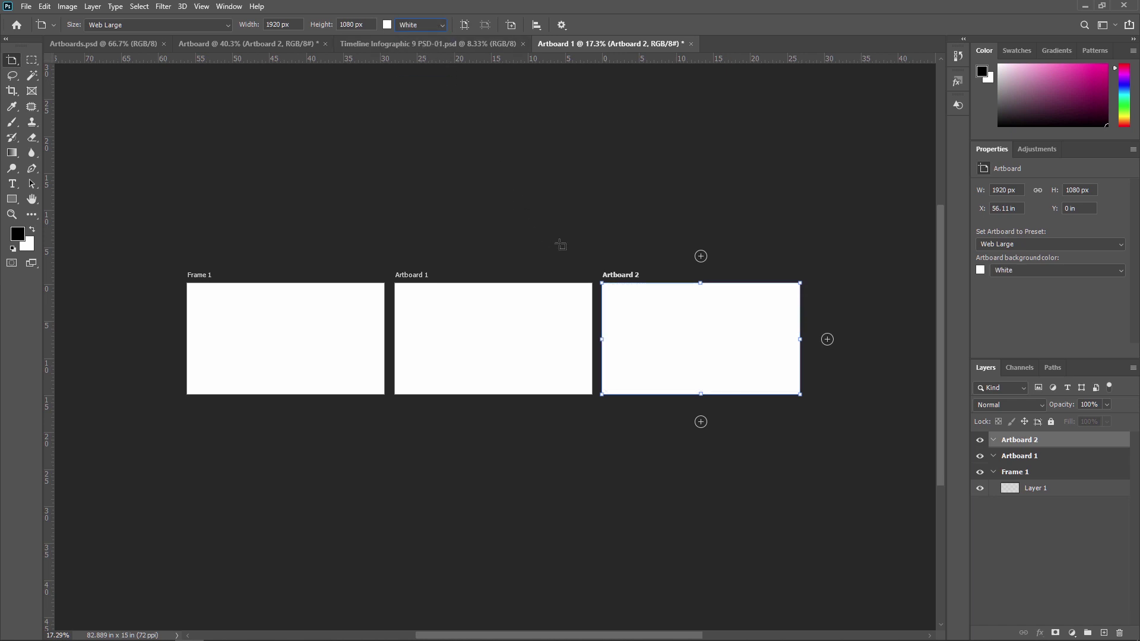
drag(665, 323, 614, 258)
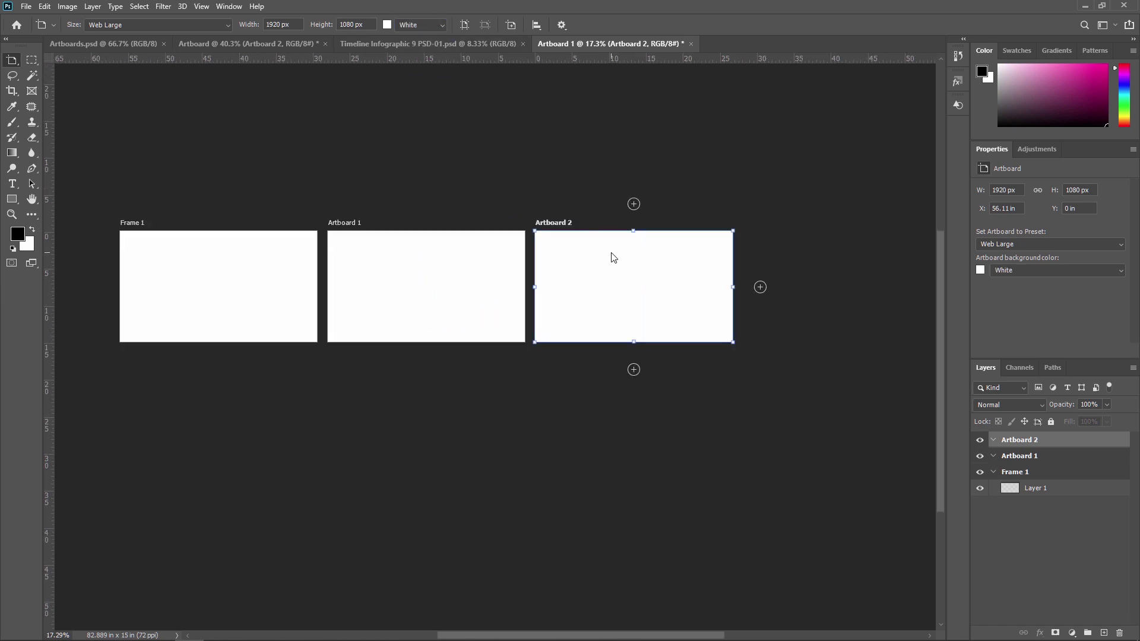
Add Artboard 3 right of Artboard 2 in landscape orientation, then fit all four artboards on screen.
click(759, 288)
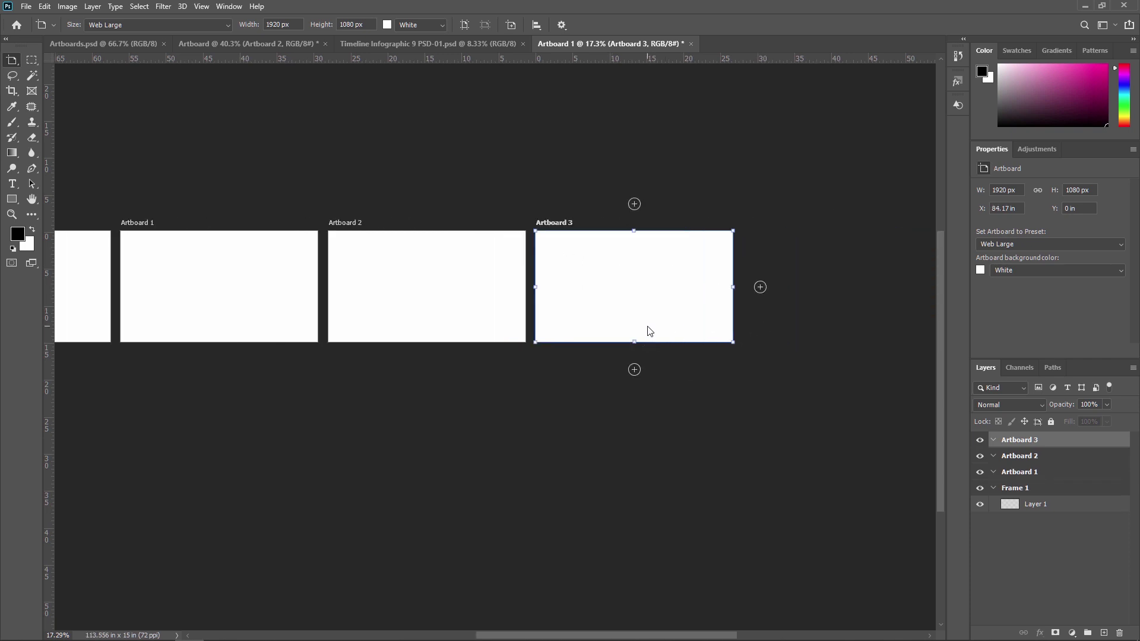
click(465, 26)
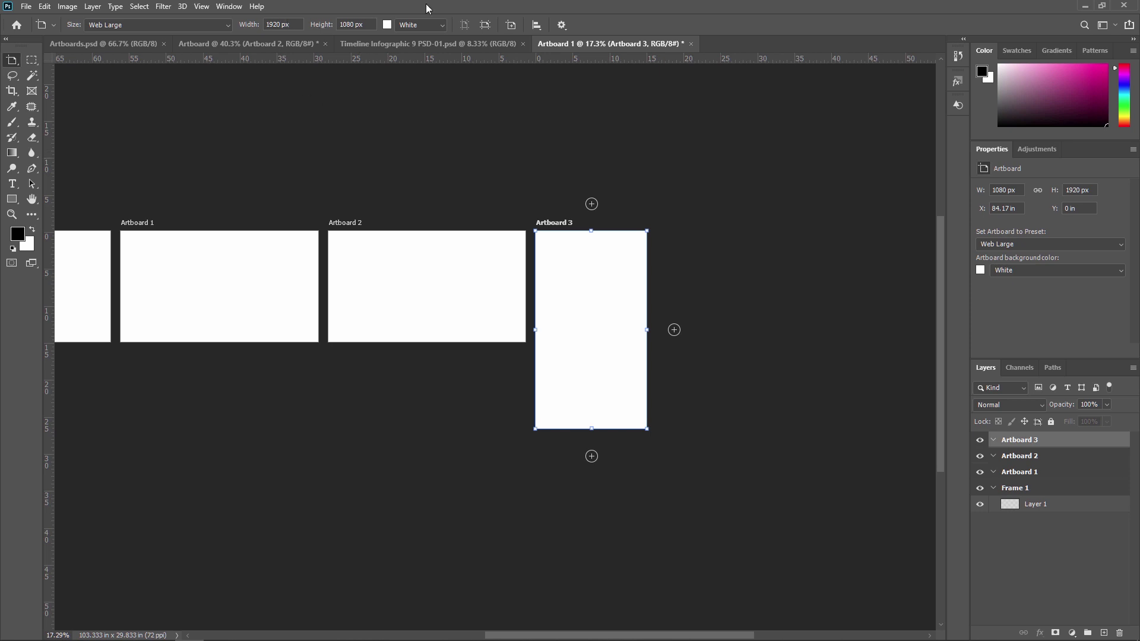
click(483, 26)
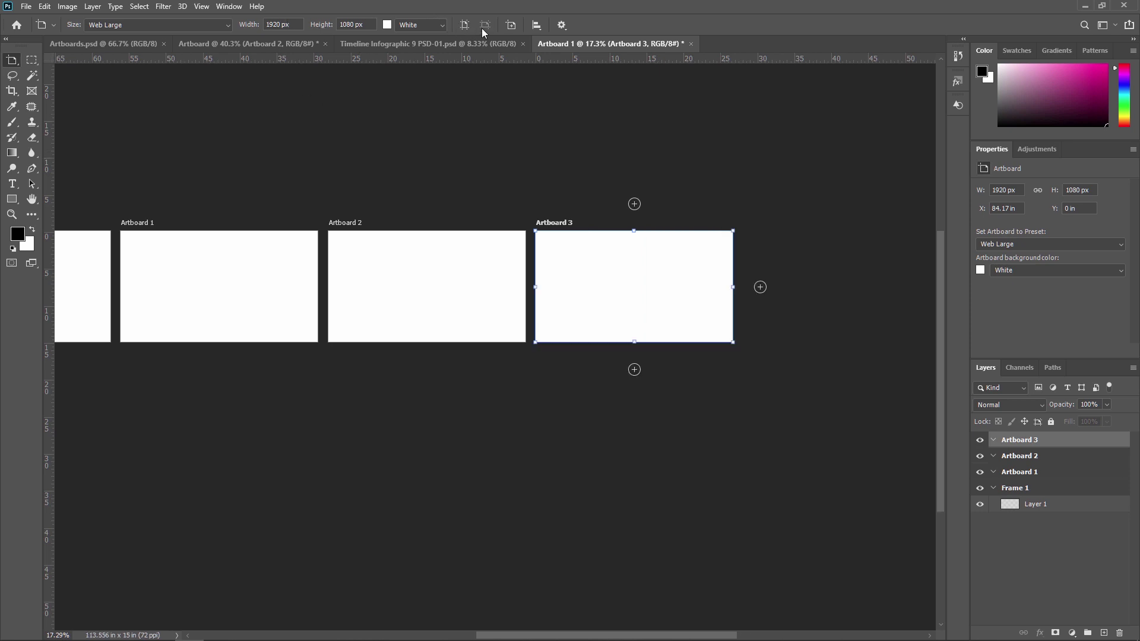
click(466, 25)
click(484, 26)
click(467, 26)
click(485, 26)
click(465, 26)
click(485, 27)
key(ctrl+0)
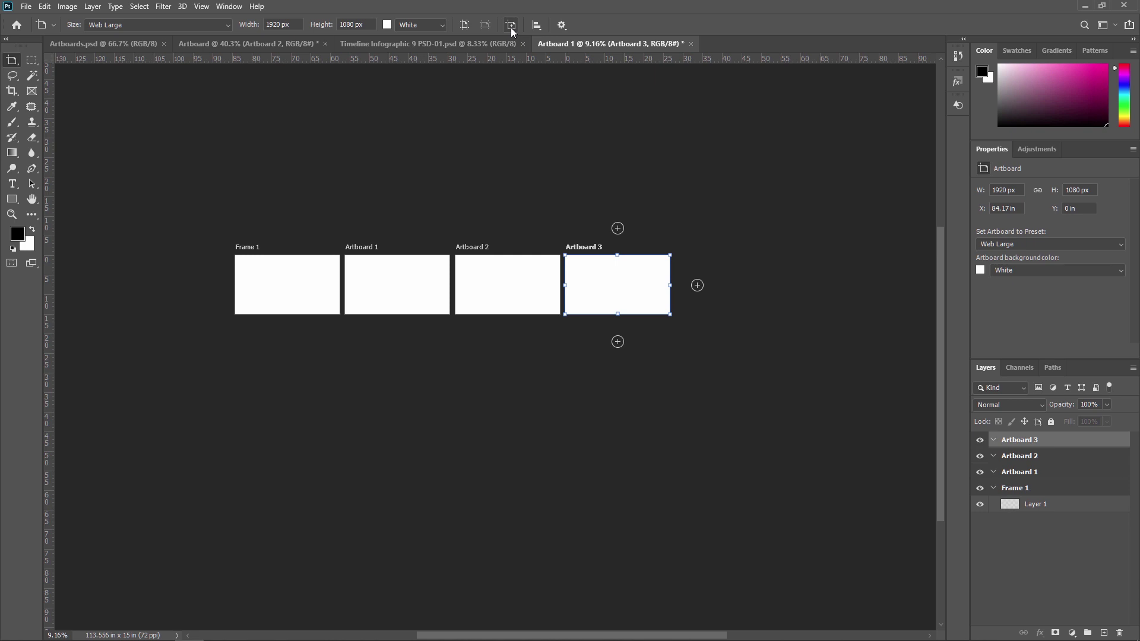
Look at Artboards.psd and the blank-artboard document, then switch to the timeline infographic document.
click(103, 48)
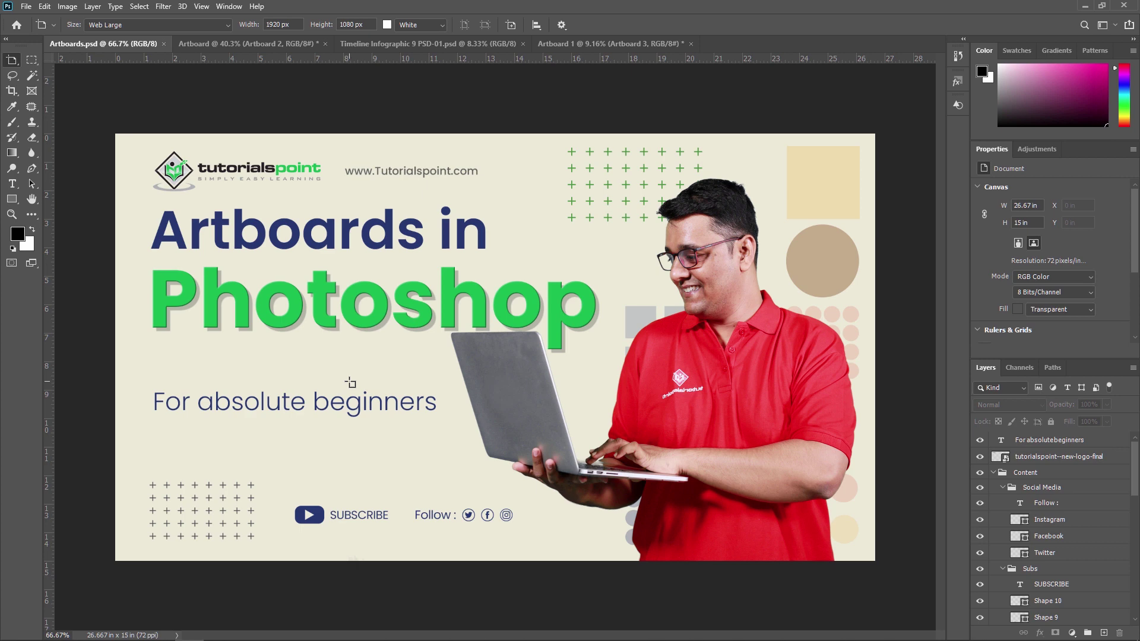
click(581, 45)
scroll(386, 283, up, 1)
scroll(465, 308, up, 1)
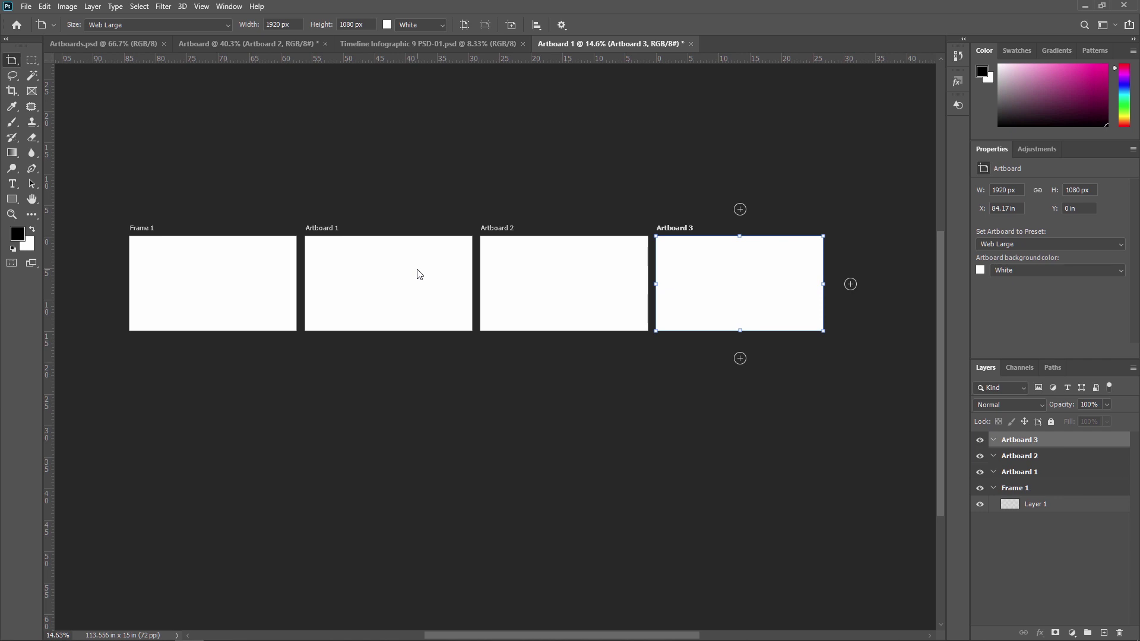
click(258, 44)
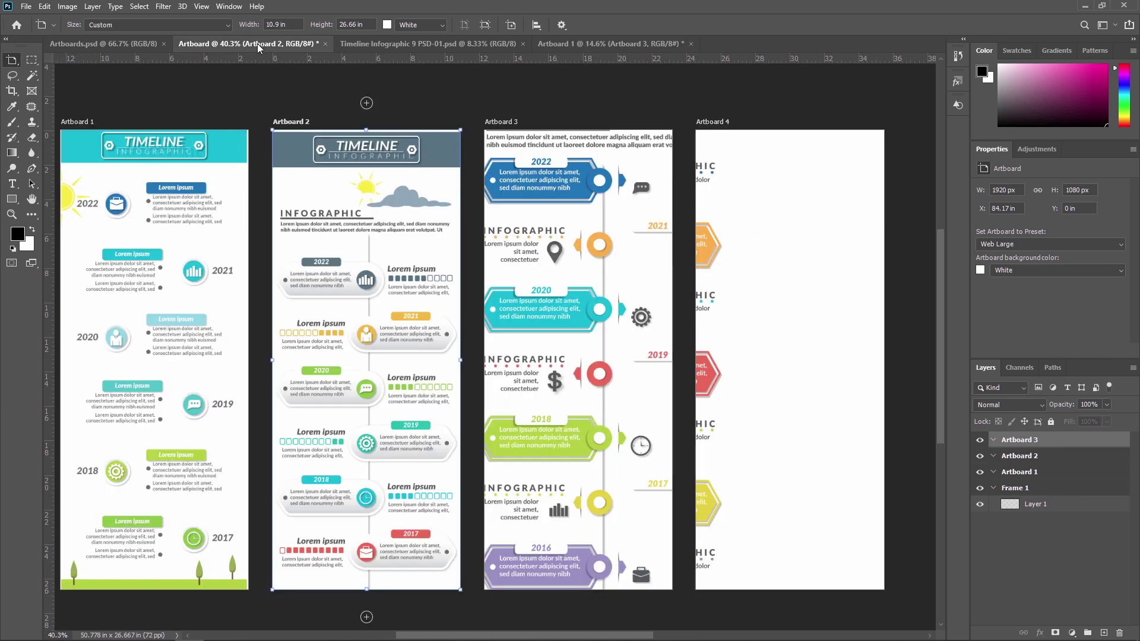
Pan the infographic slightly, then switch back to the Artboard 1 document tab.
drag(590, 319, 649, 320)
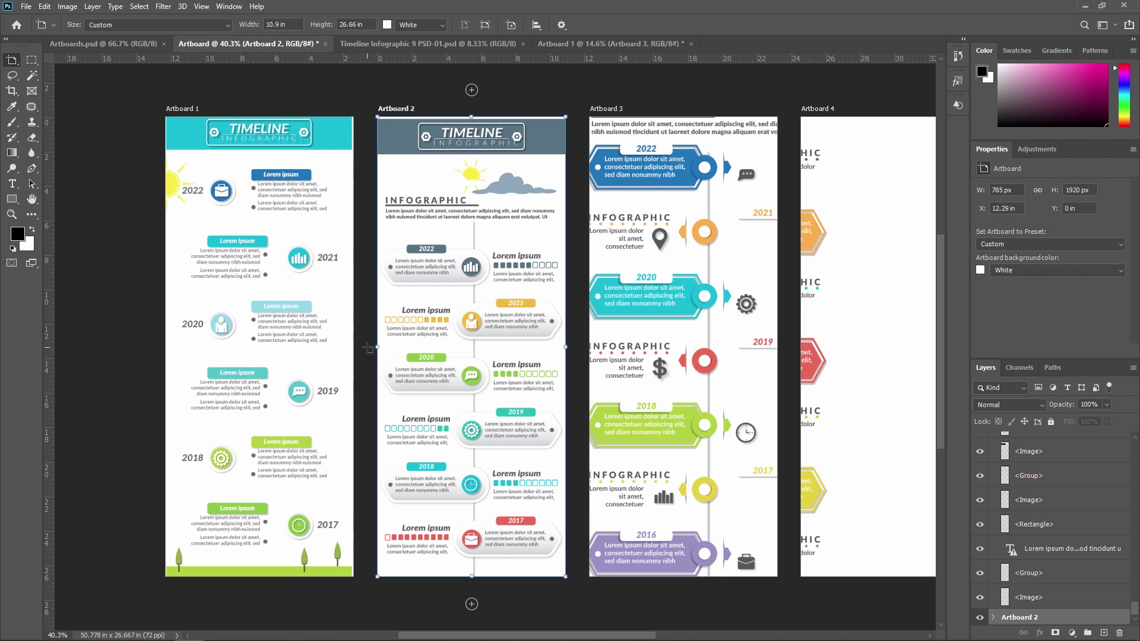
click(602, 44)
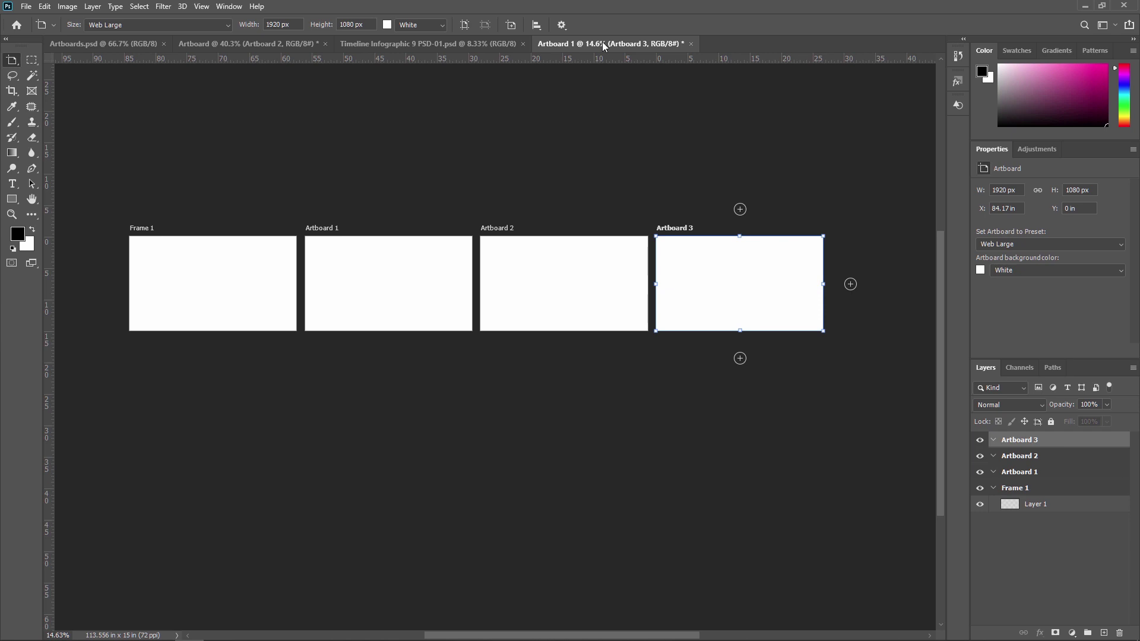
Draw a yellow rectangle inside Frame 1 with the Rectangle Tool.
key(v)
click(193, 295)
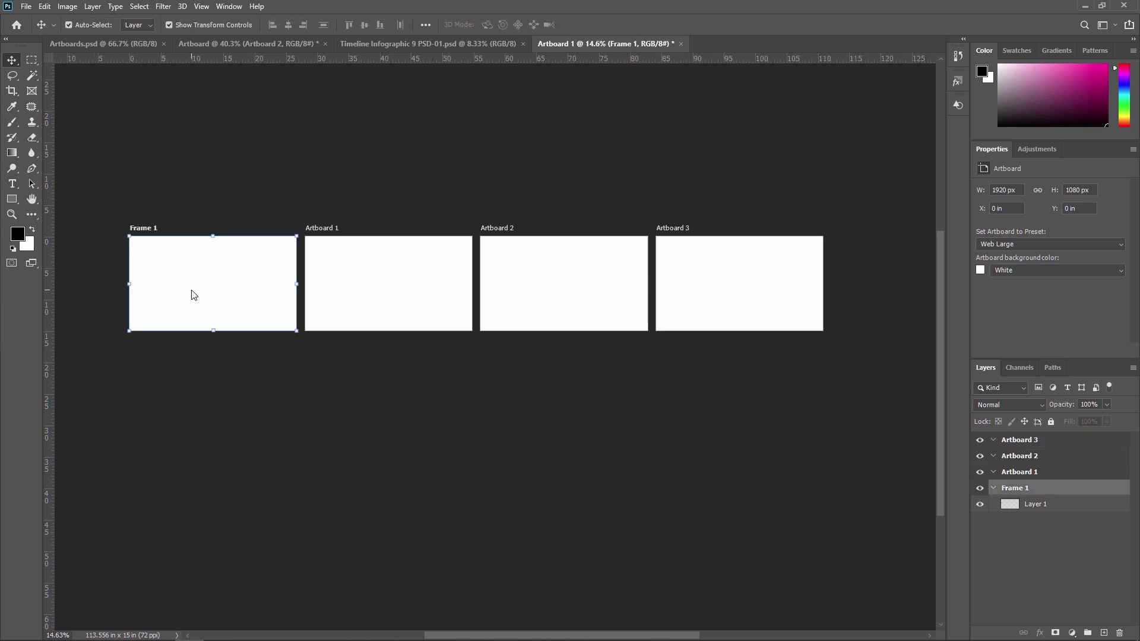
scroll(159, 277, up, 3)
scroll(204, 277, up, 1)
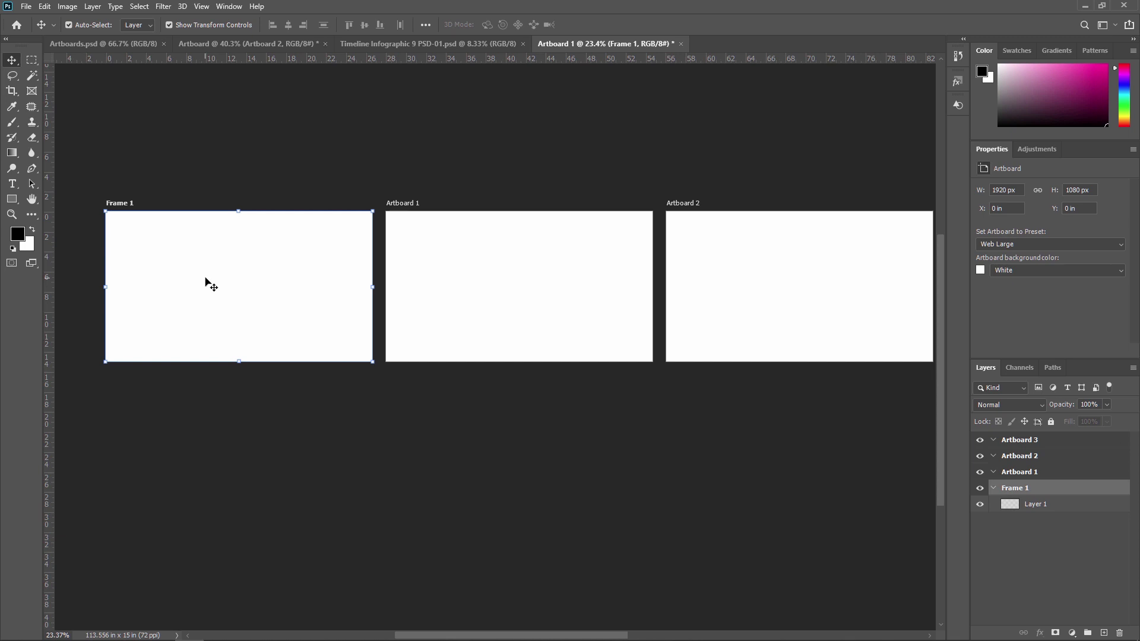
drag(10, 200, 56, 203)
drag(171, 260, 266, 308)
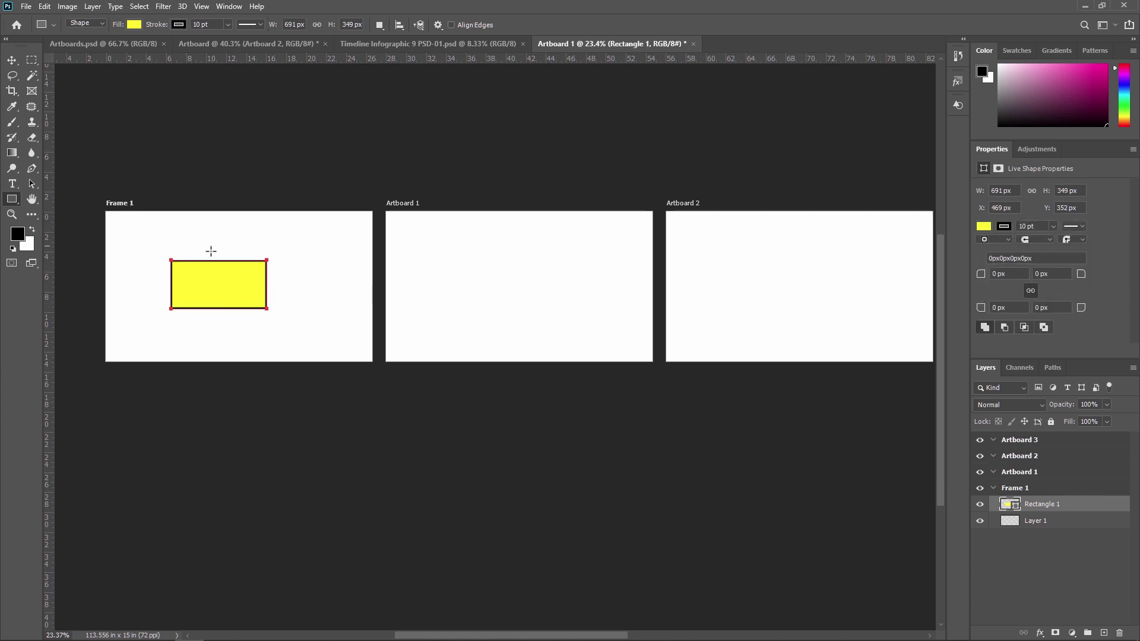
Draw a yellow rounded rectangle on Artboard 1.
key(v)
click(409, 208)
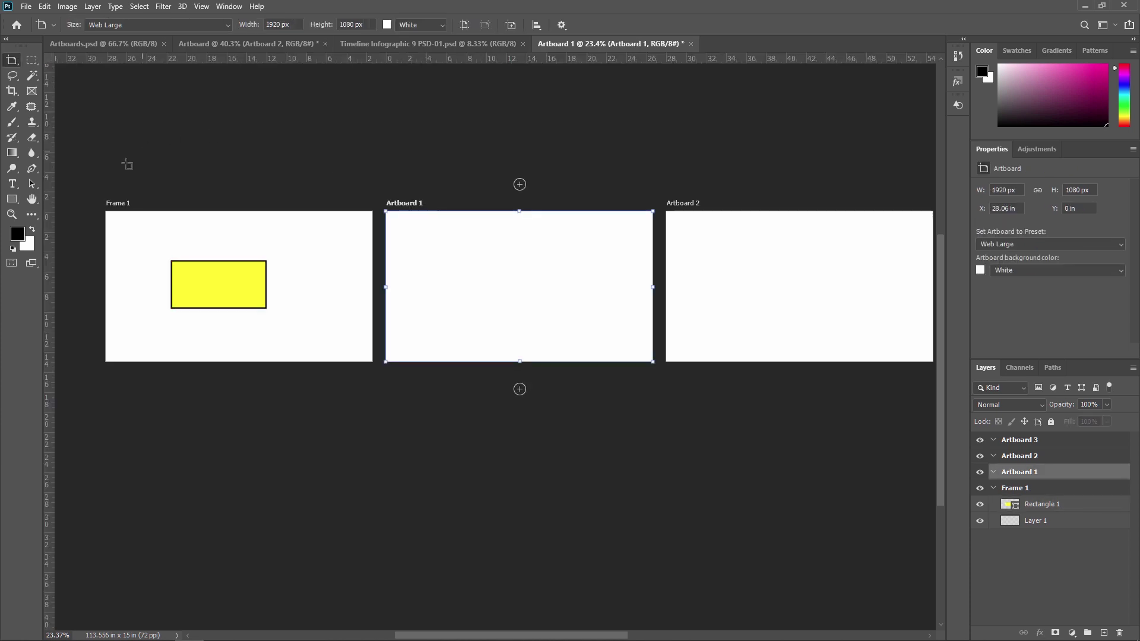
click(12, 199)
click(63, 211)
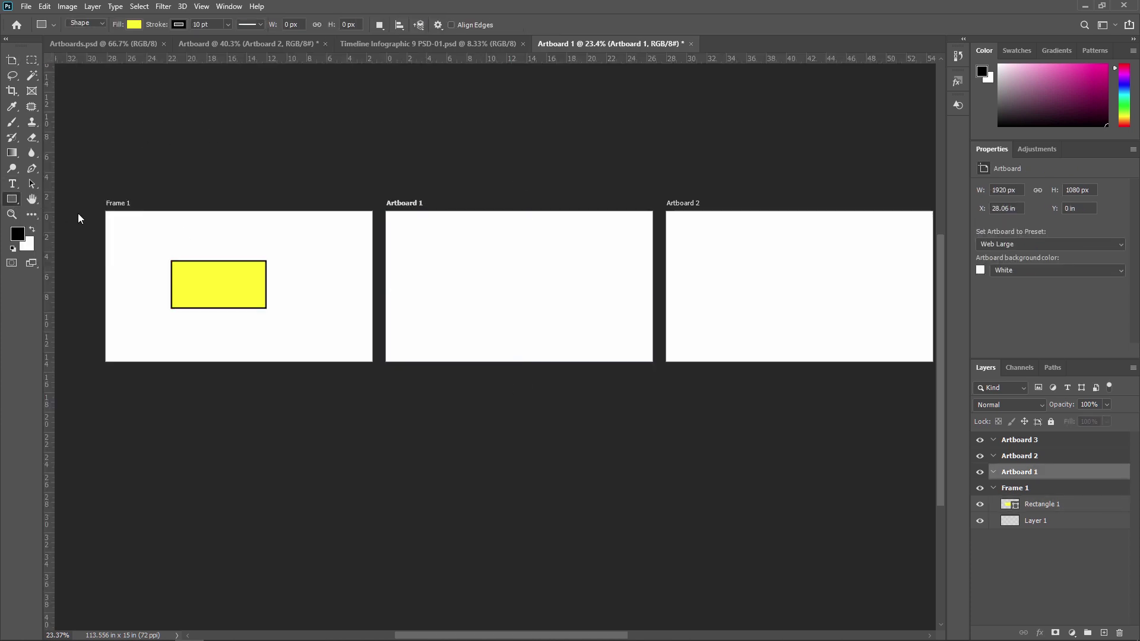
drag(449, 253, 594, 322)
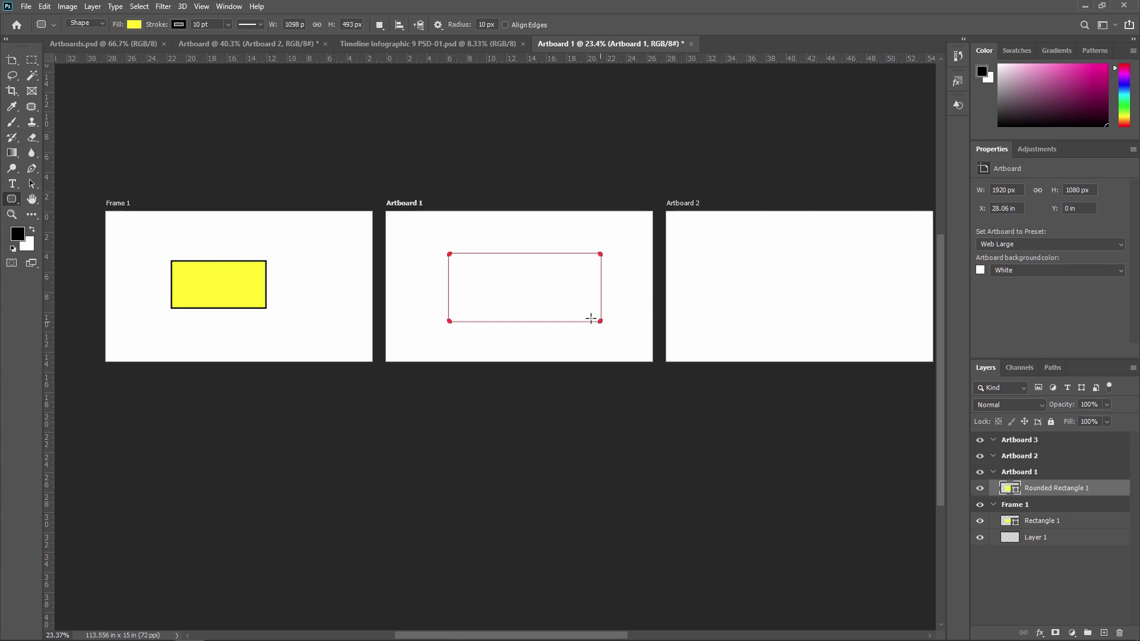
Bring the remaining artboards into view and select Artboard 2.
scroll(422, 320, down, 3)
drag(499, 304, 393, 304)
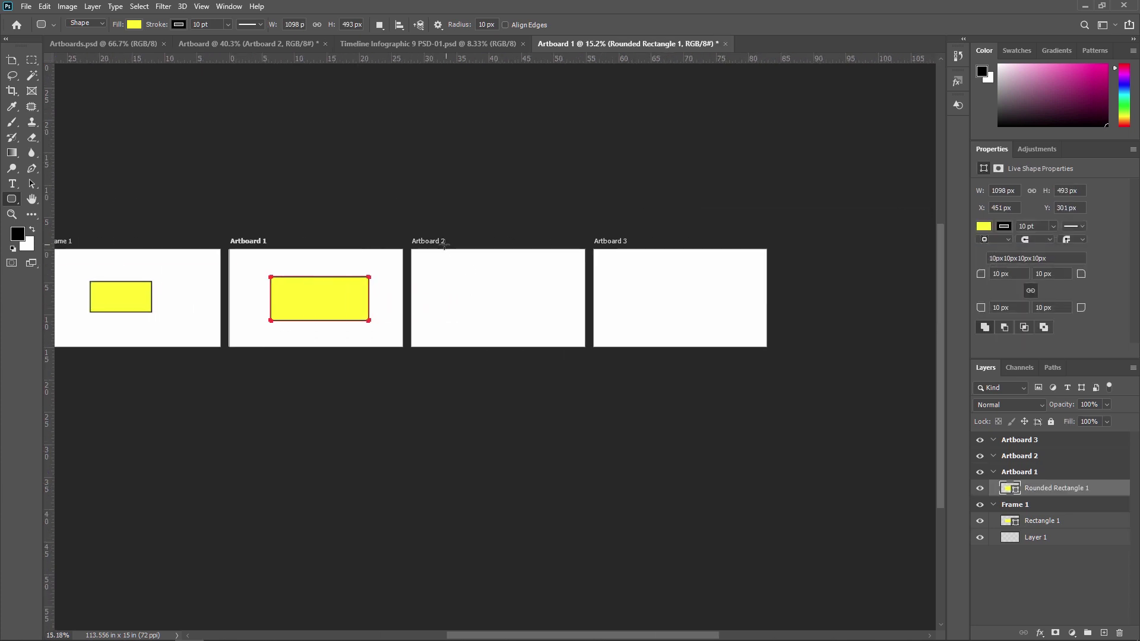
key(v)
click(432, 242)
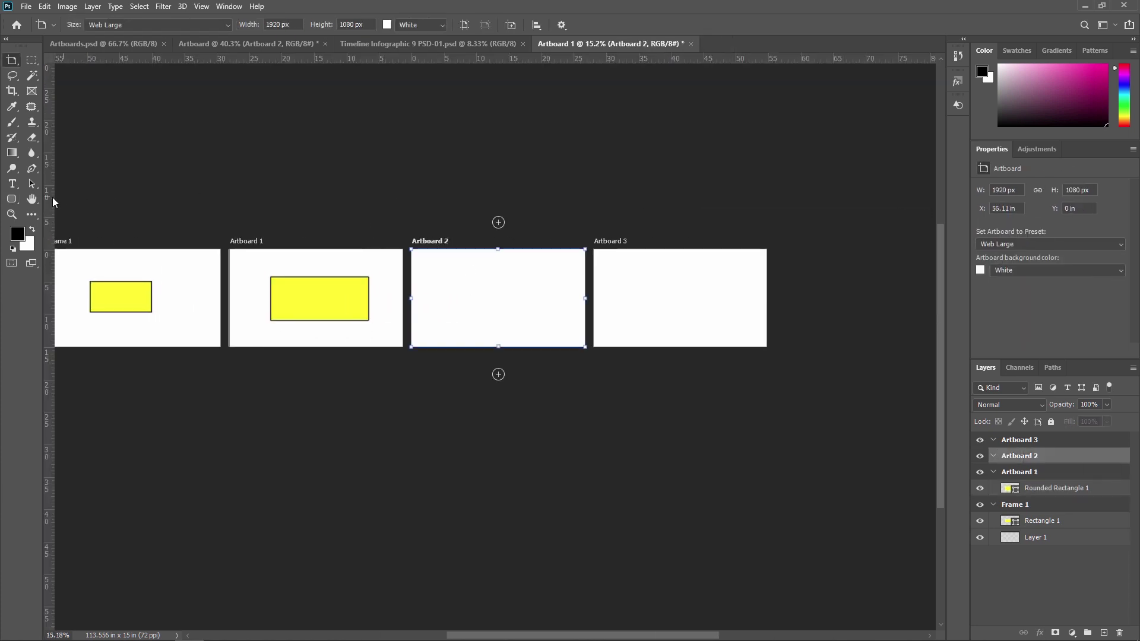
click(12, 199)
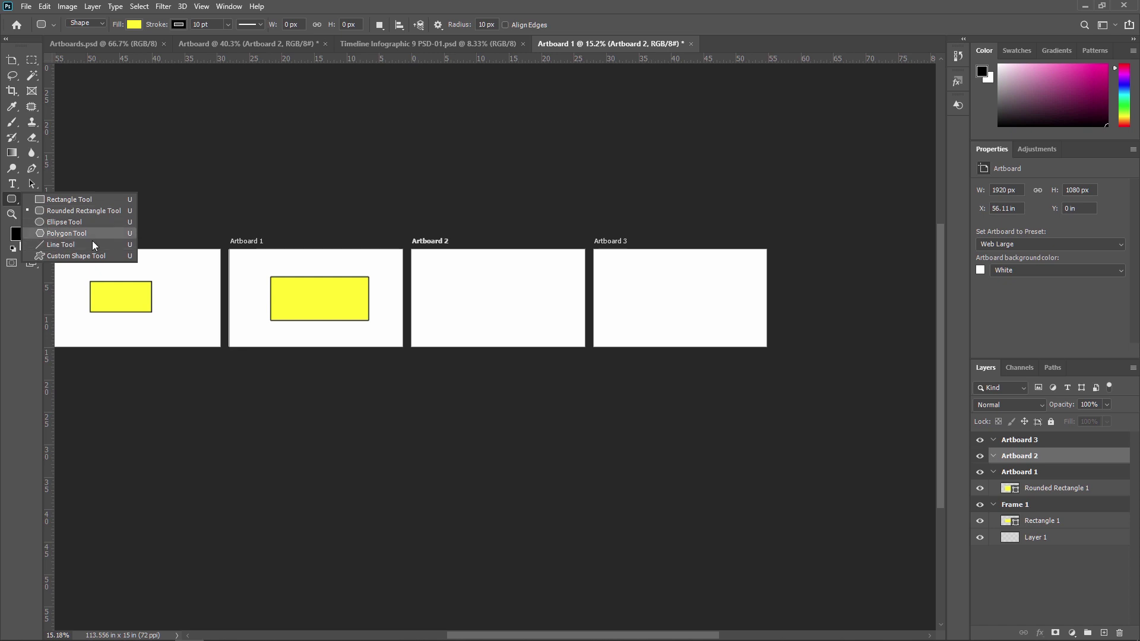
Draw a yellow starburst polygon on Artboard 2.
click(71, 234)
drag(470, 283, 503, 298)
key(v)
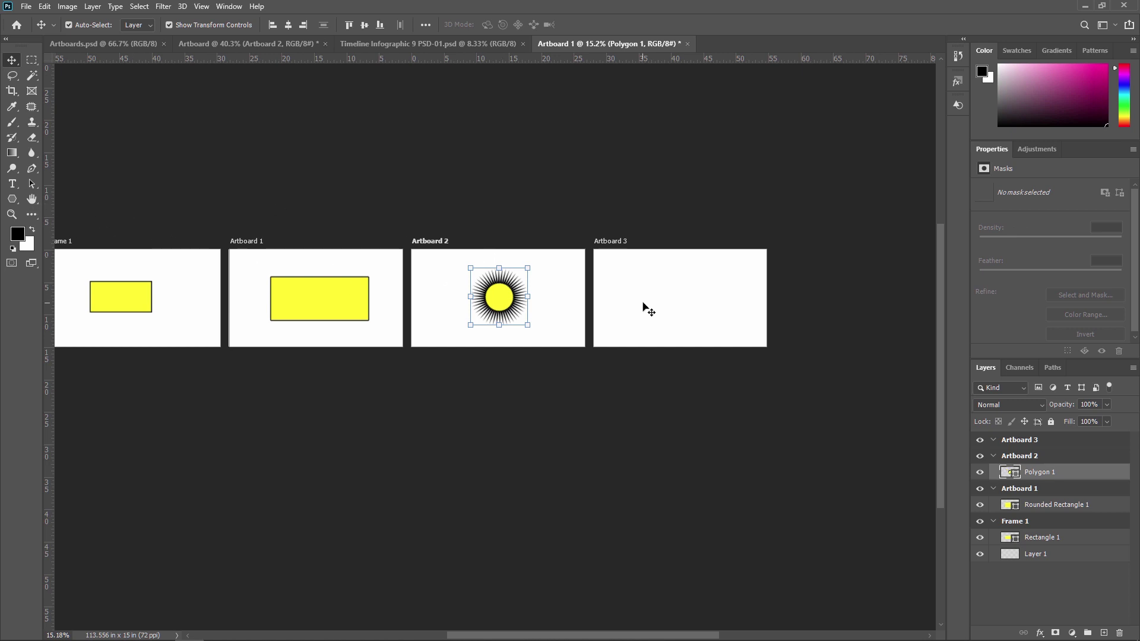
Add a 'Text' type layer on Artboard 3 and position it.
click(618, 247)
click(13, 188)
click(623, 287)
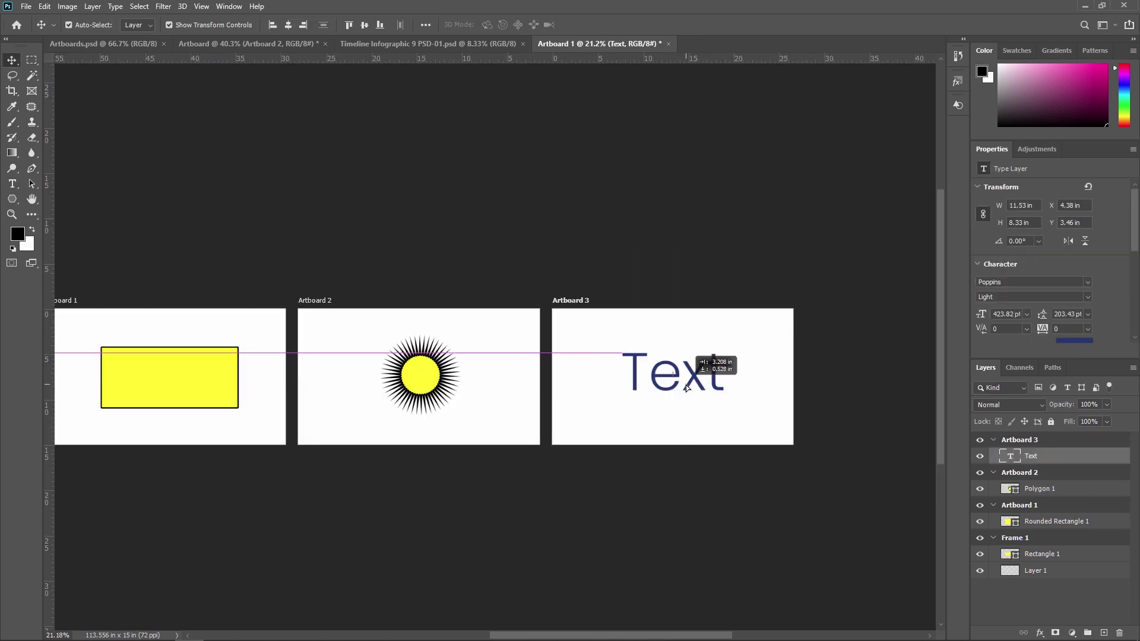
drag(686, 387, 685, 382)
scroll(485, 286, down, 3)
scroll(485, 288, left, 3)
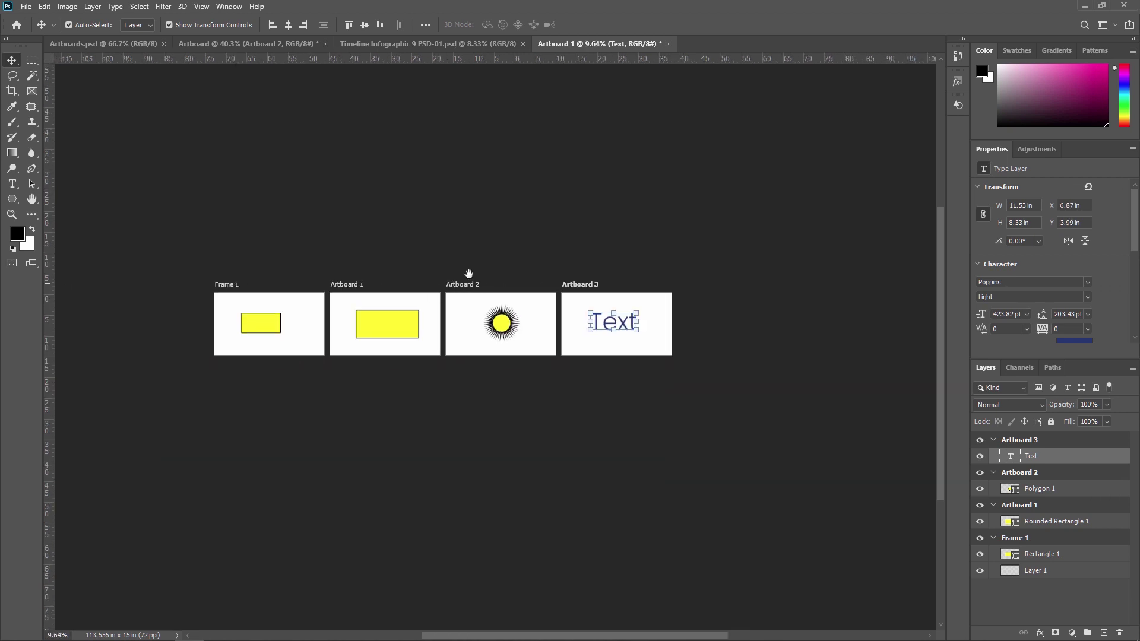
scroll(546, 315, up, 2)
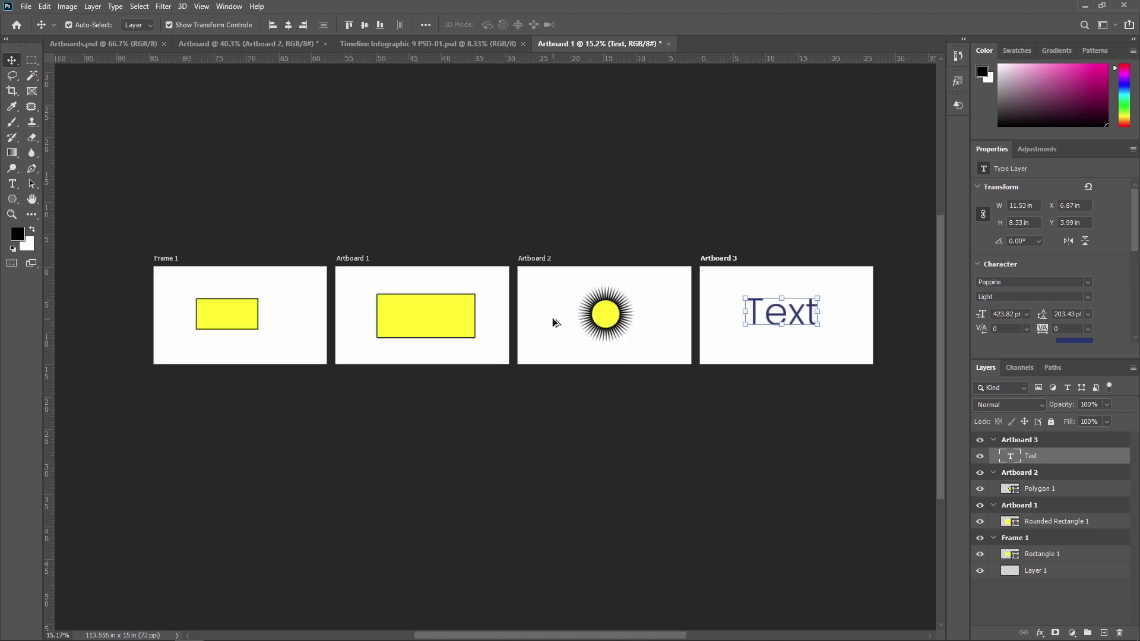